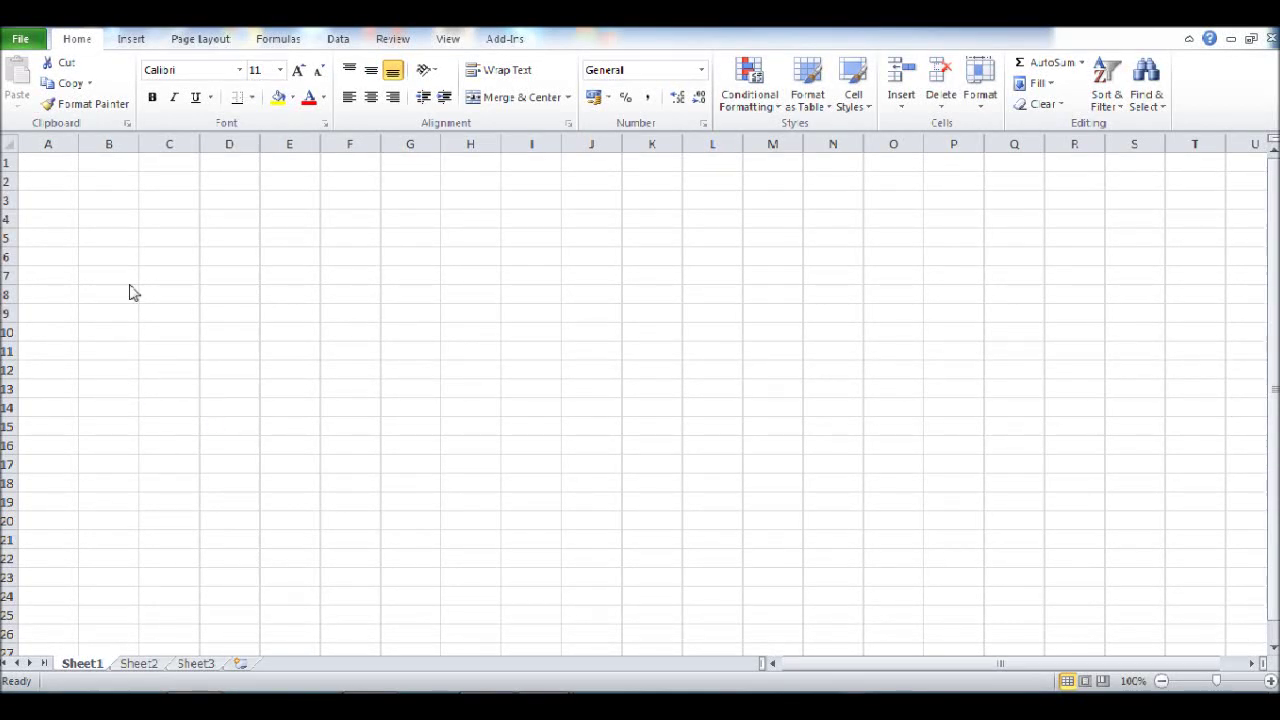
# Enter the label "Opening Balance" in cell B2.
pyautogui.click(114, 180)
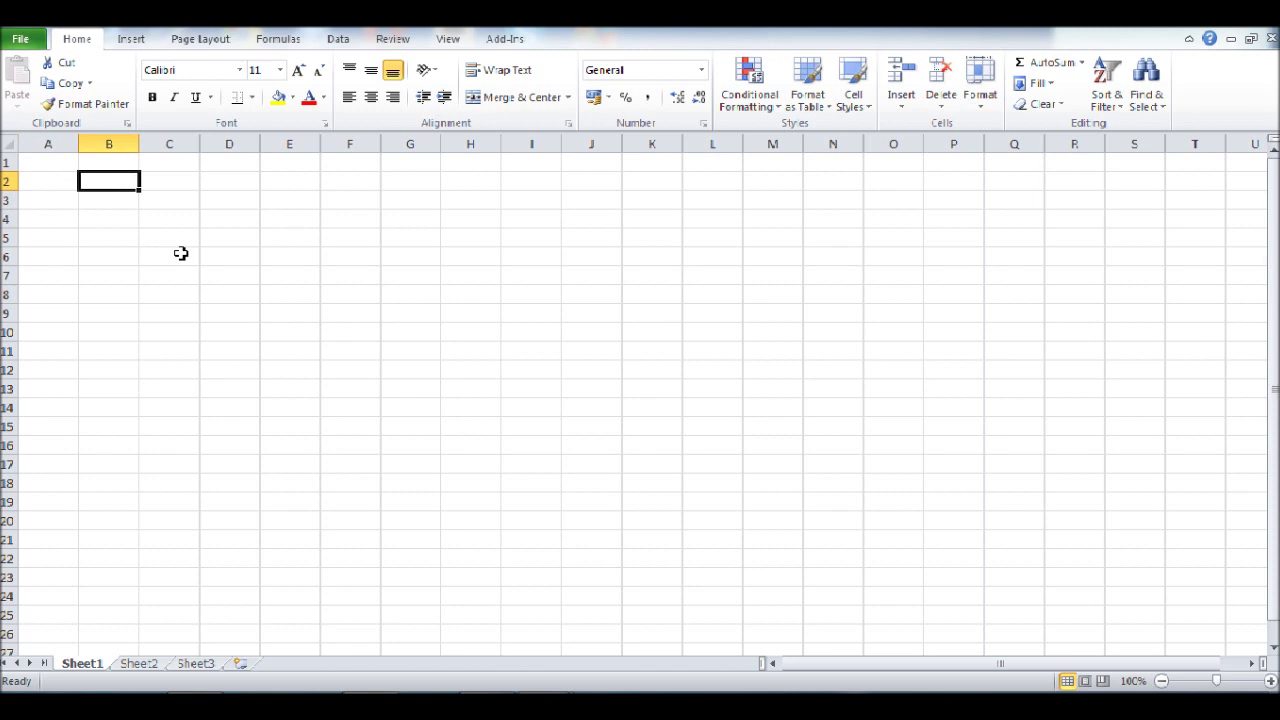
pyautogui.write('C')
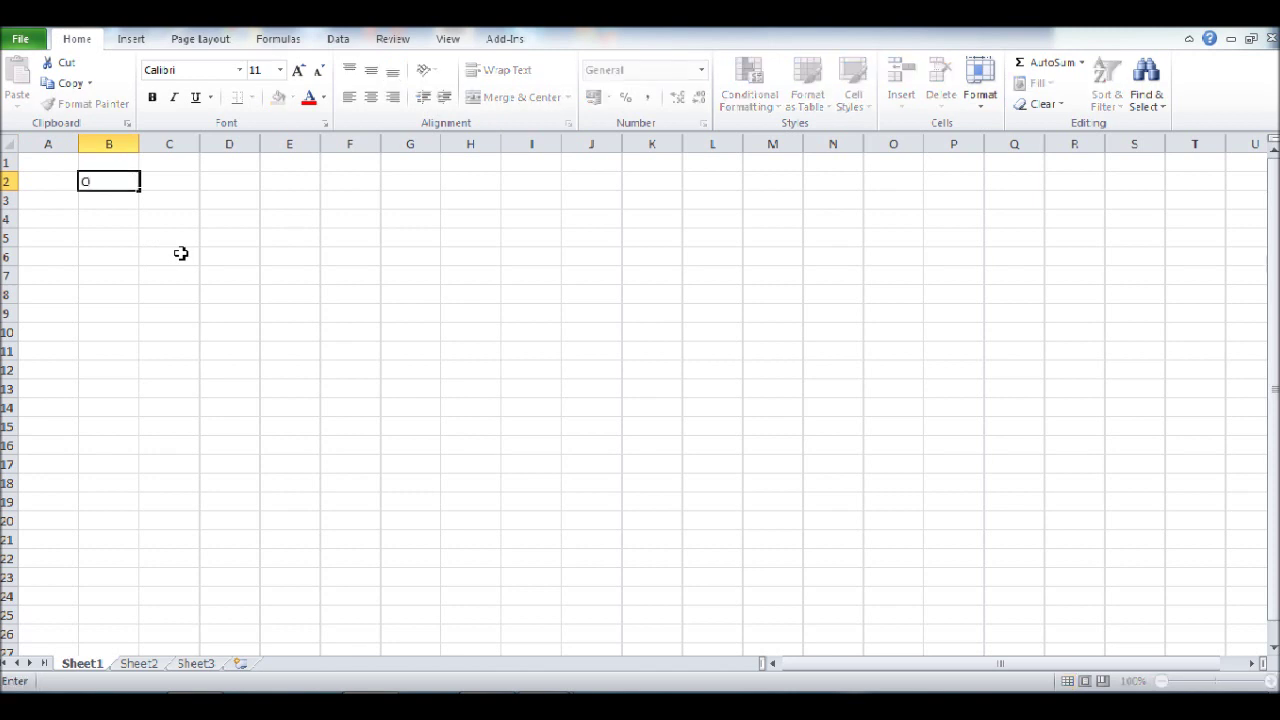
pyautogui.write('pening Balance')
pyautogui.press('Return')
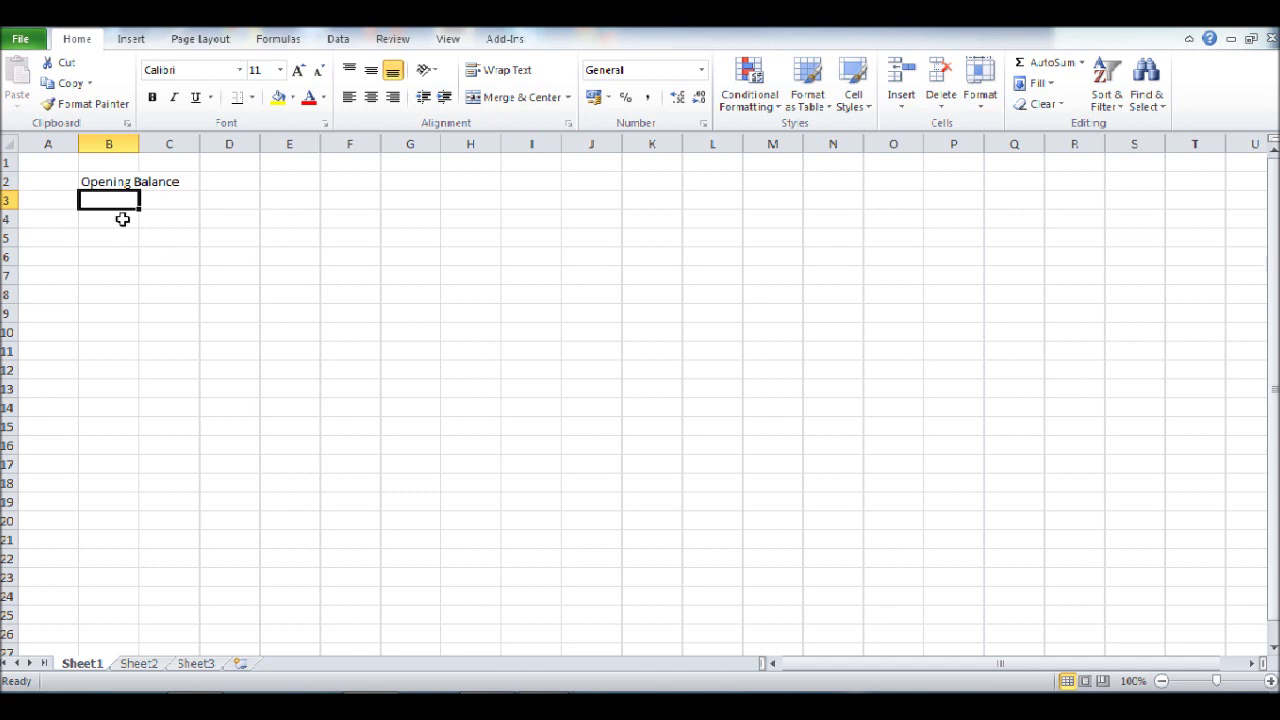
# Enter the column headings Date, Voucher and Money In in cells B3 to D3.
pyautogui.write('Da')
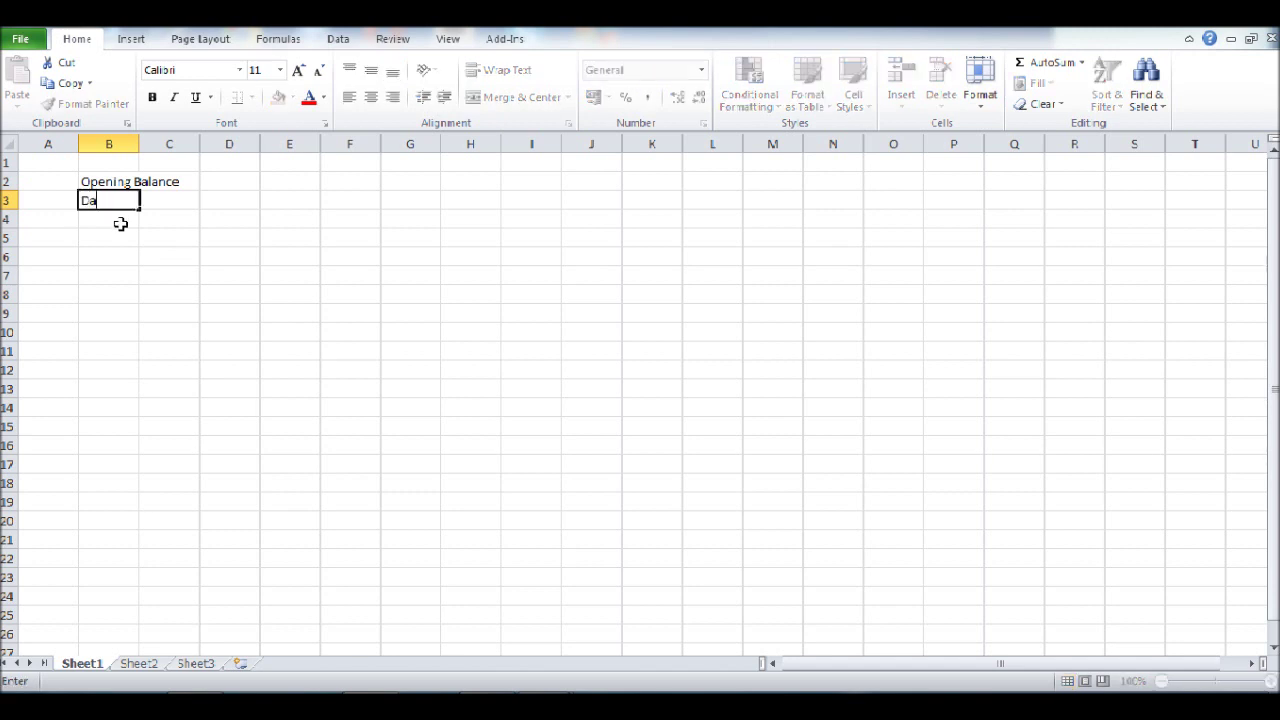
pyautogui.write('te')
pyautogui.press('Tab')
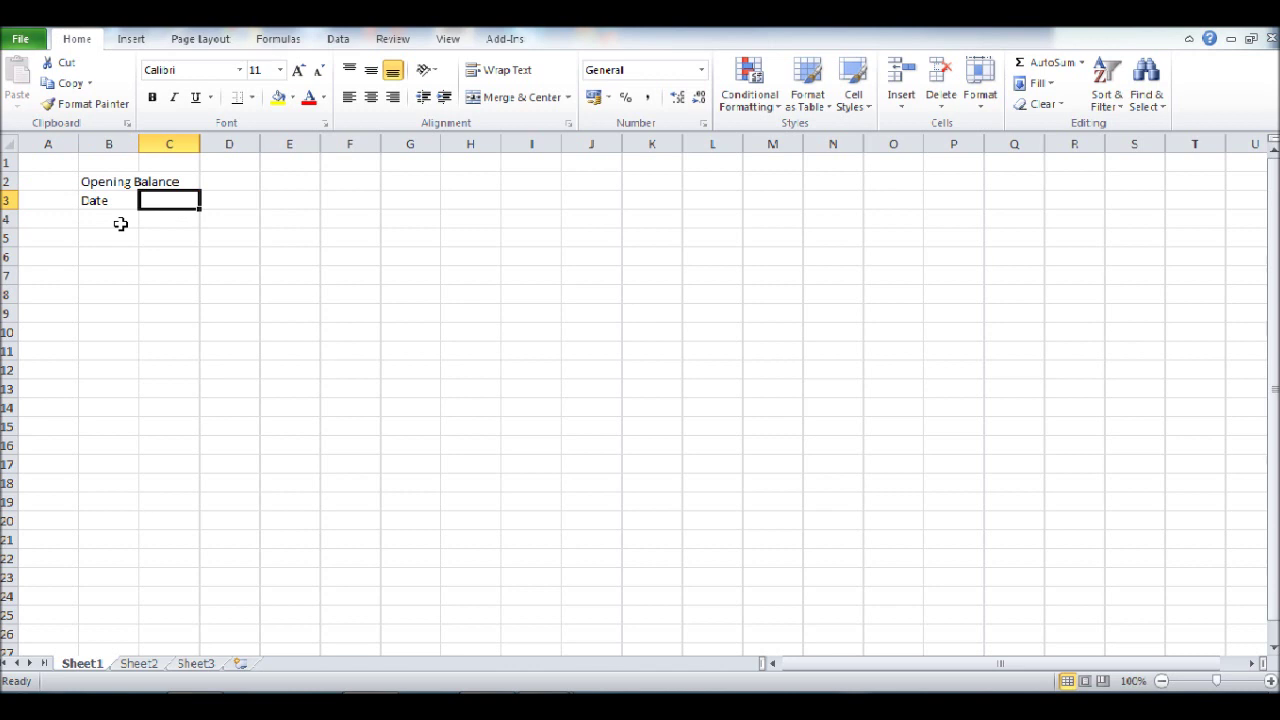
pyautogui.write('Vccher')
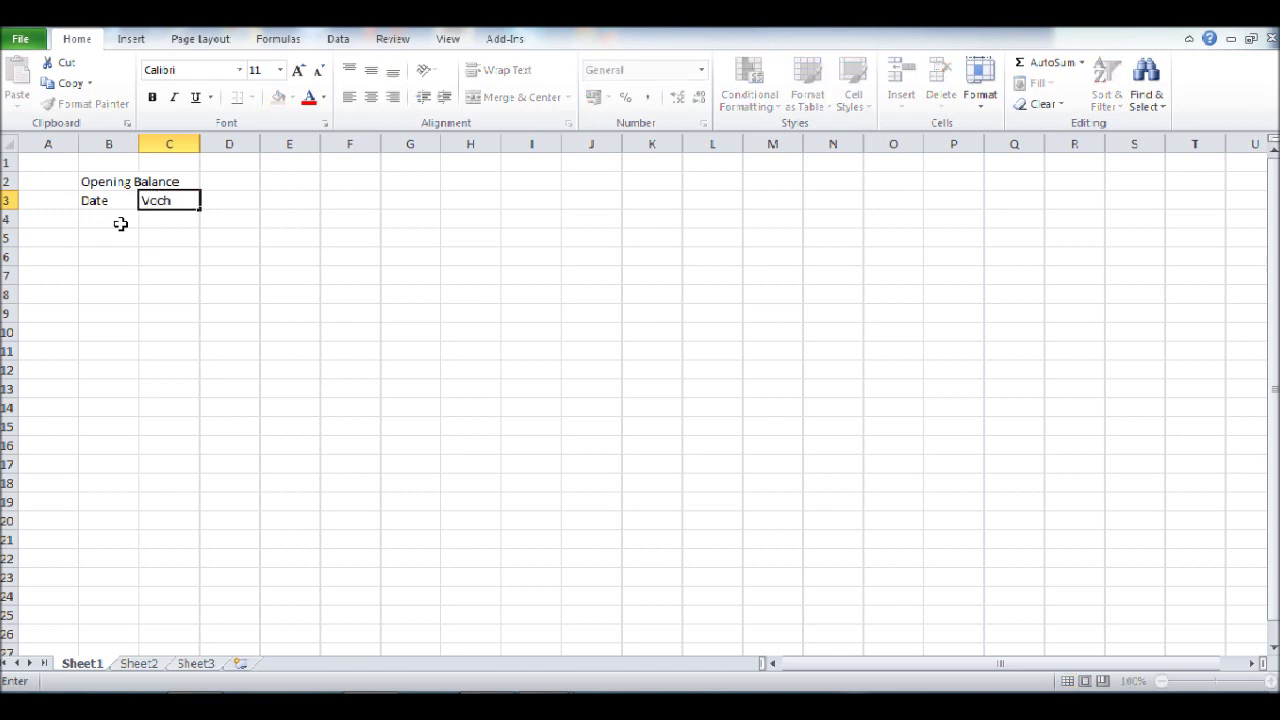
pyautogui.press('BackSpace')
pyautogui.press('BackSpace')
pyautogui.press('BackSpace')
pyautogui.write('ucher')
pyautogui.press('Tab')
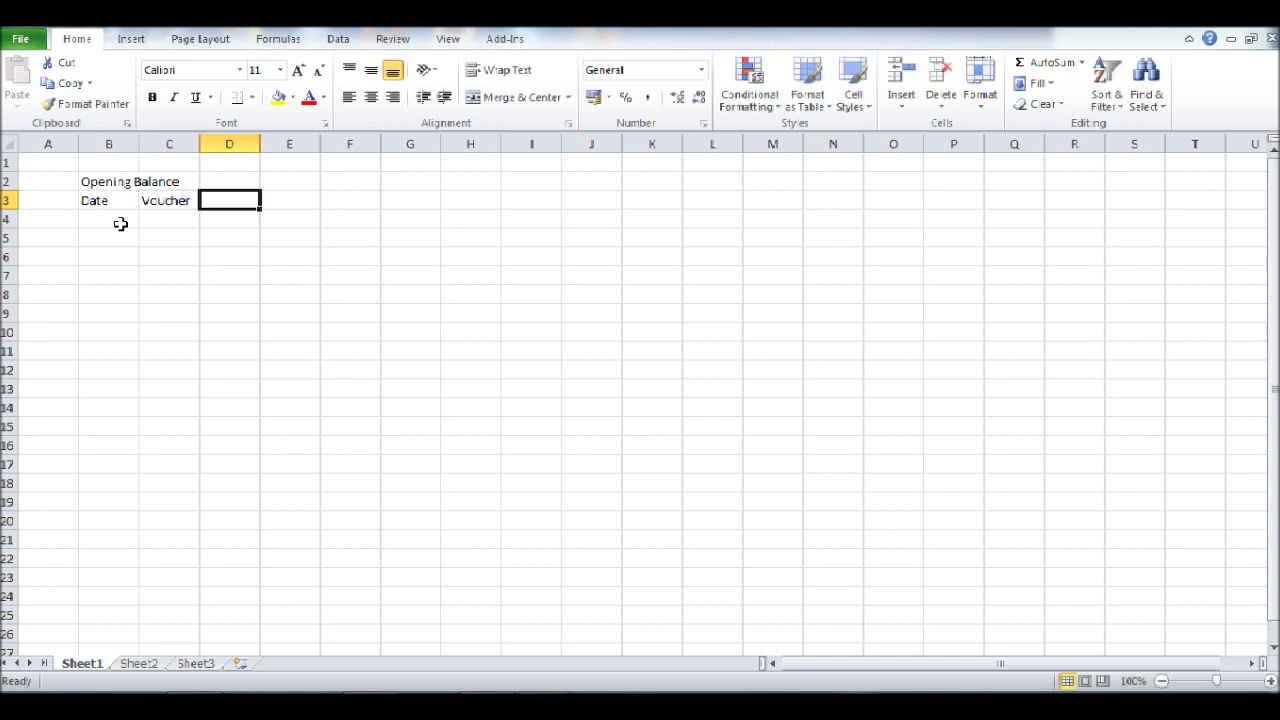
pyautogui.write('Money In')
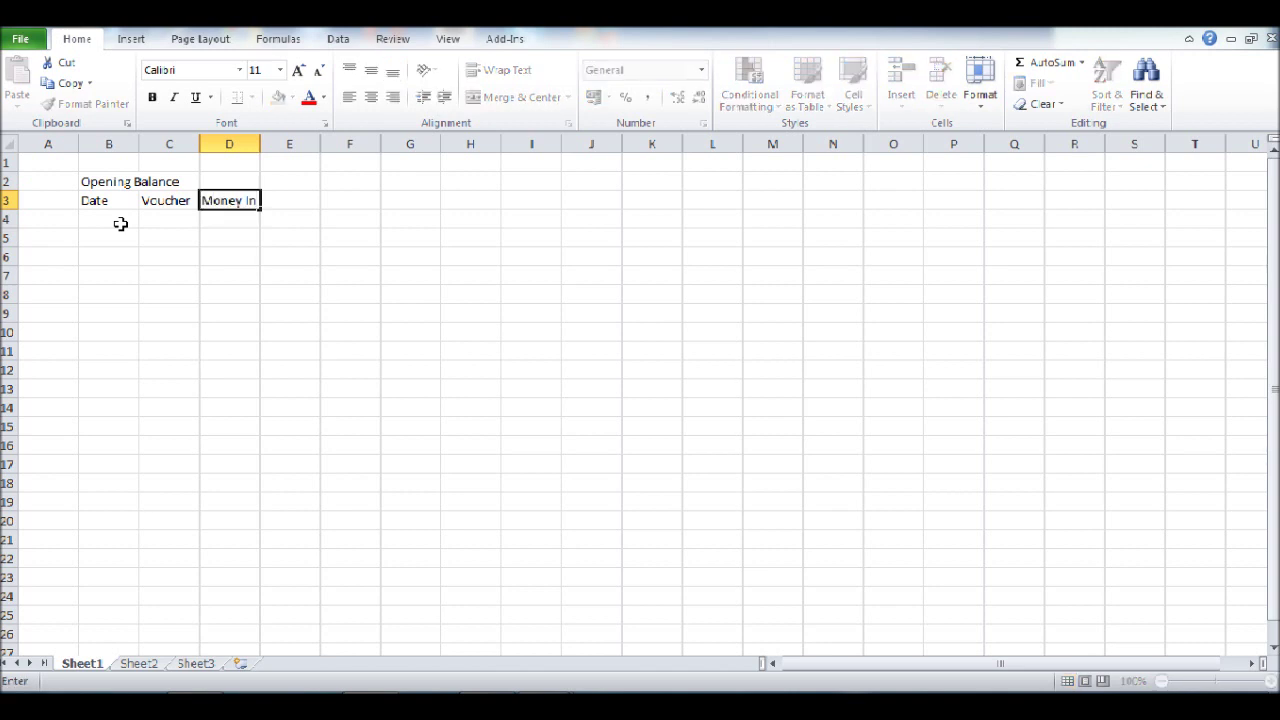
pyautogui.press('Tab')
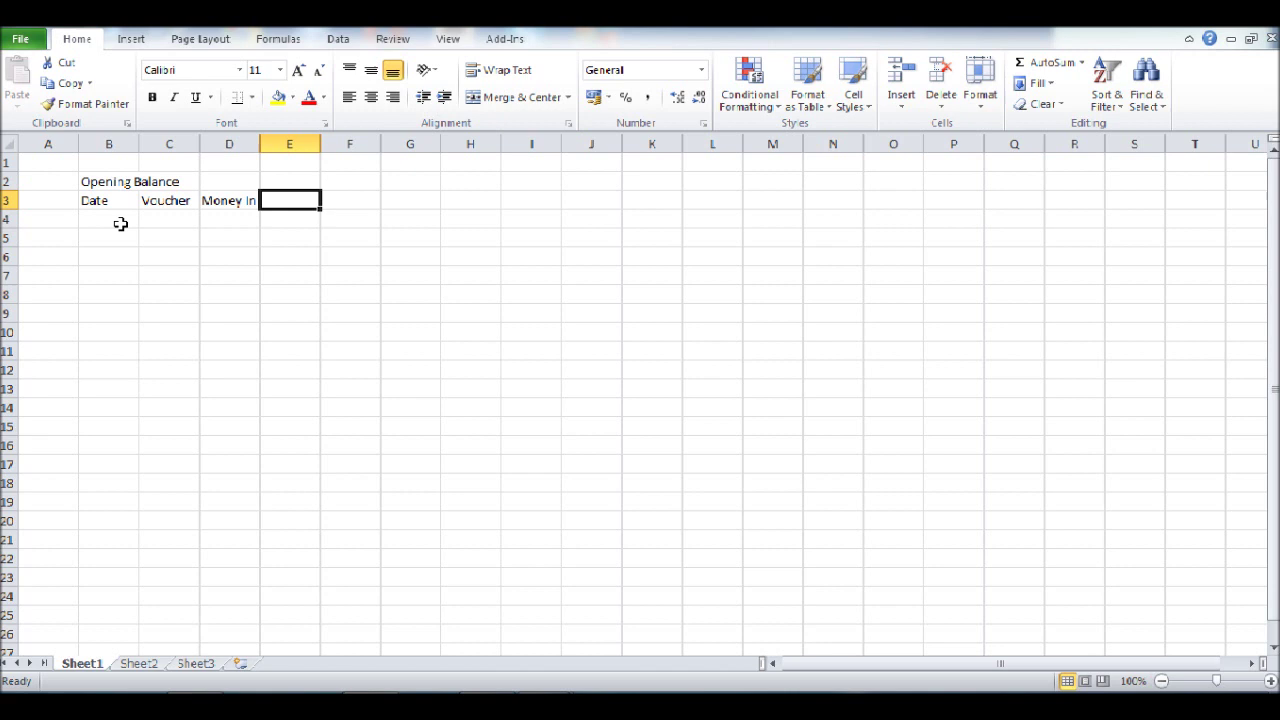
# Continue the row 3 headings with Refreshments, Postage and Stationery in cells E3 to G3.
pyautogui.write('Refreshments')
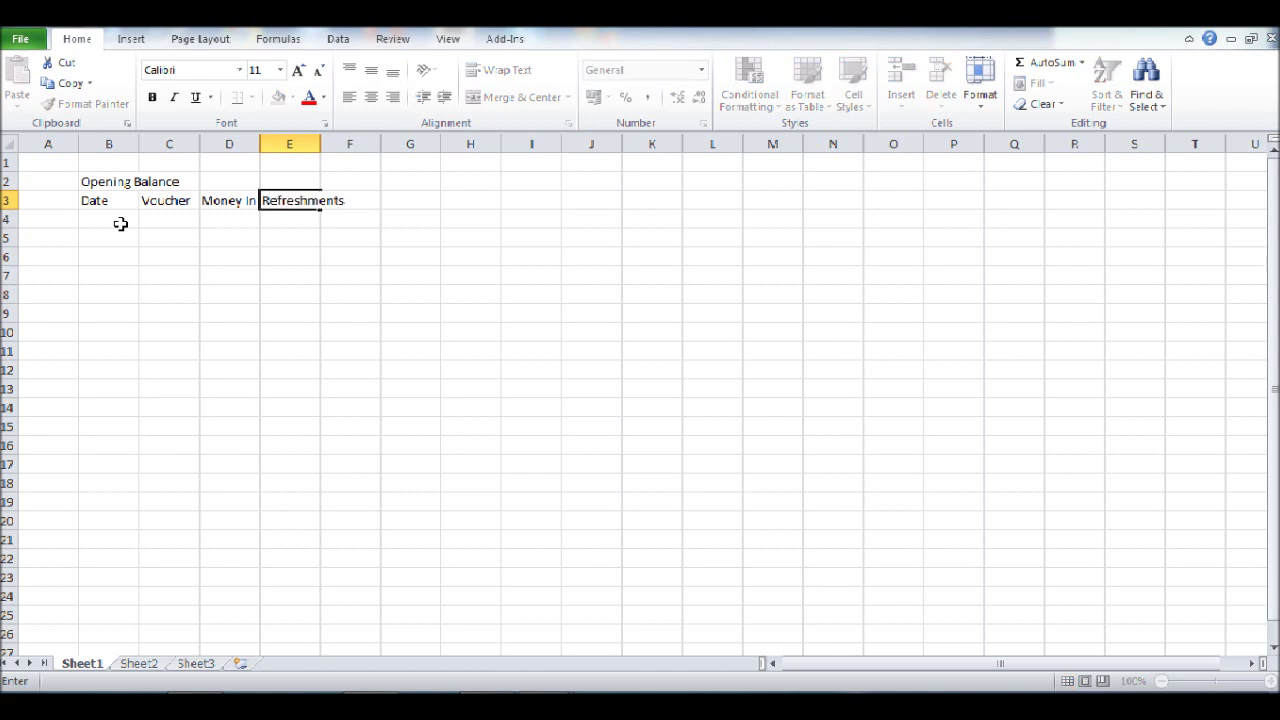
pyautogui.press('Tab')
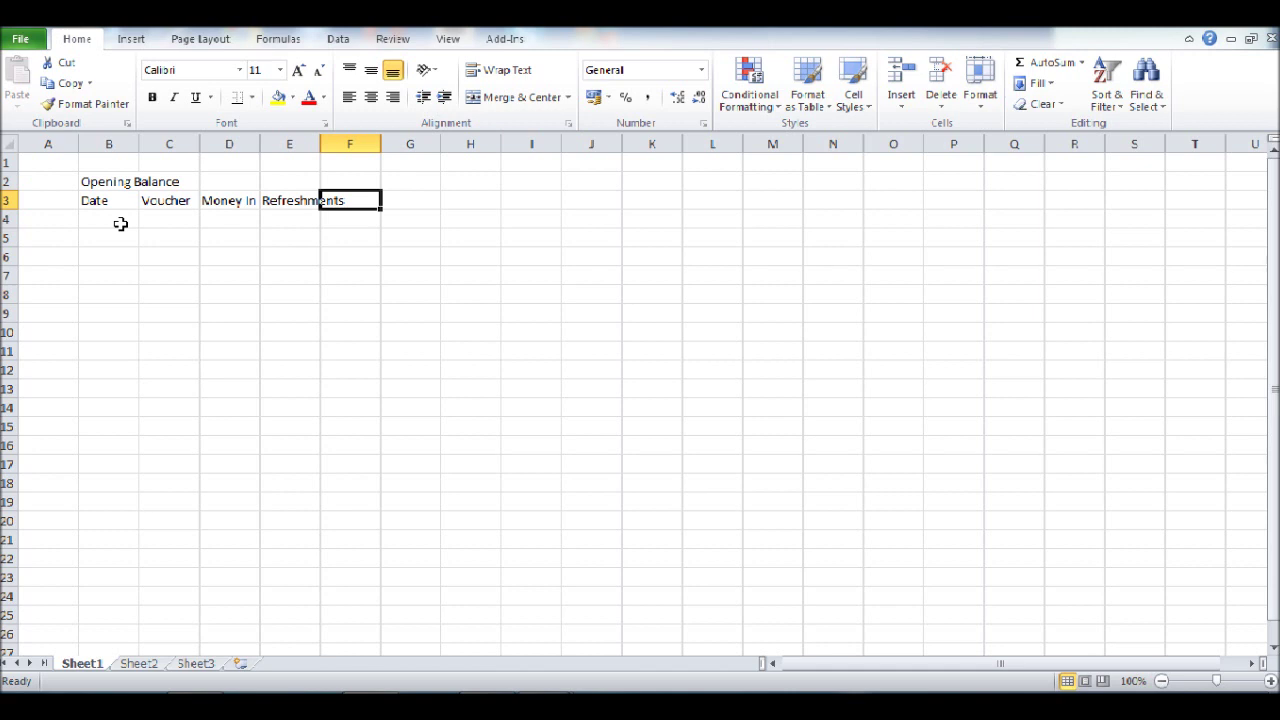
pyautogui.write('Postage')
pyautogui.press('Tab')
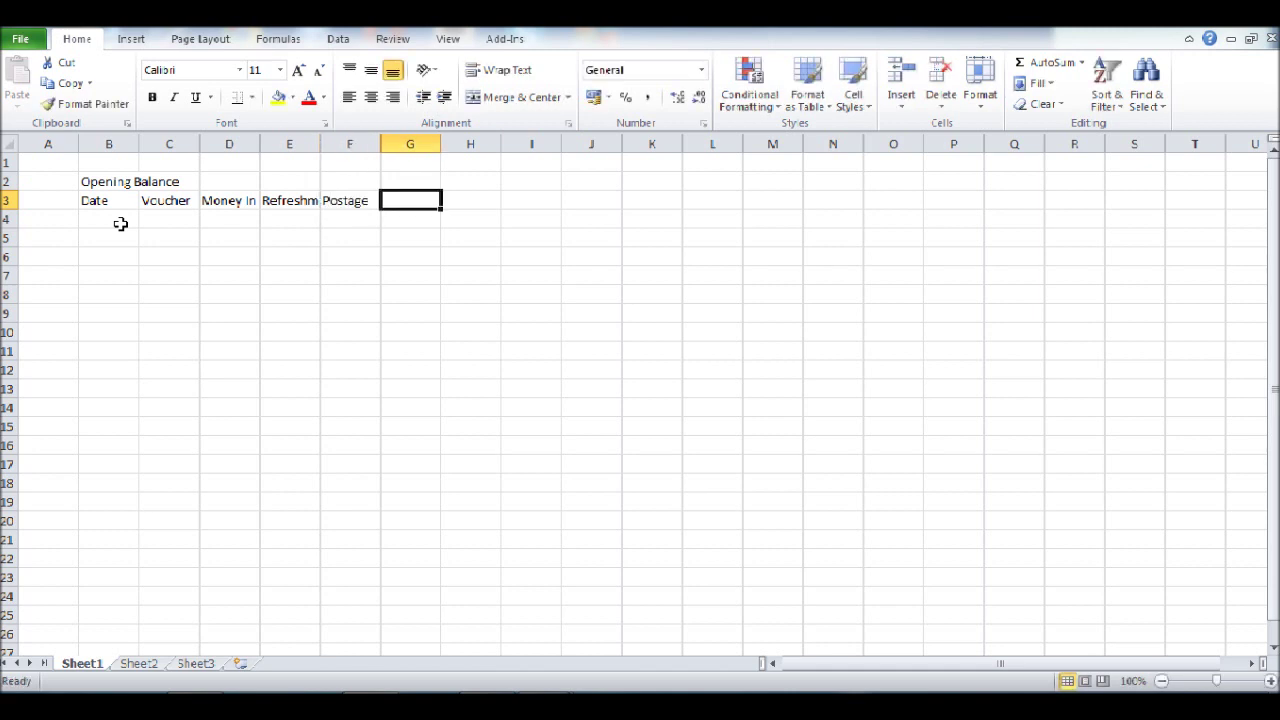
pyautogui.write('S')
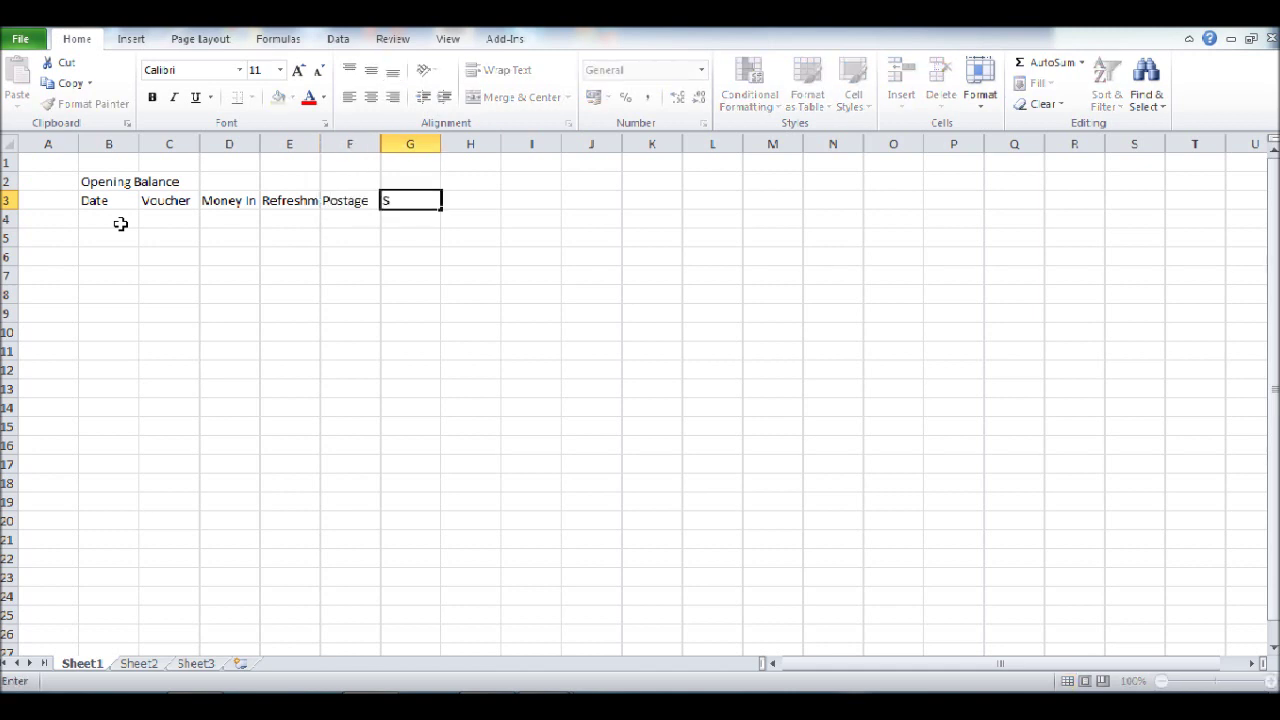
pyautogui.write('tationeryo')
pyautogui.press('BackSpace')
pyautogui.press('Tab')
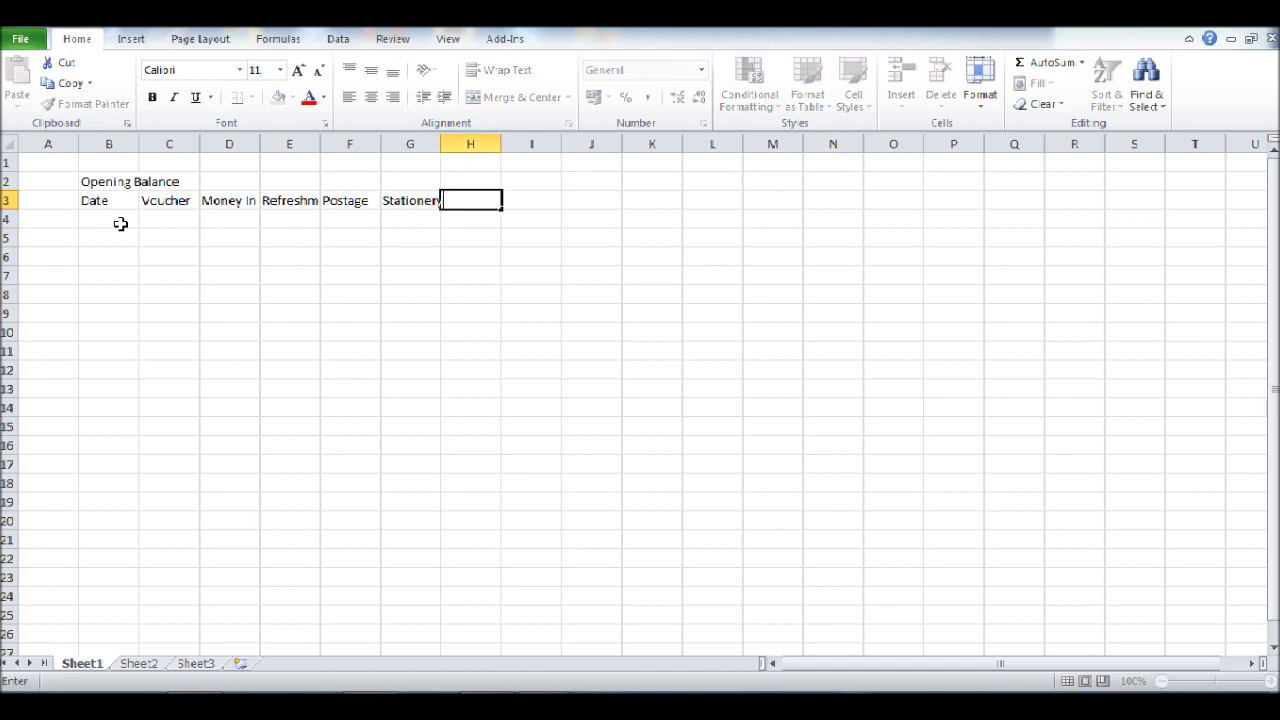
# Add the headings "Cleaning Products" in cell H3 and "Other" in cell I3.
pyautogui.write('Cleaning')
pyautogui.press('Tab')
pyautogui.write('Products')
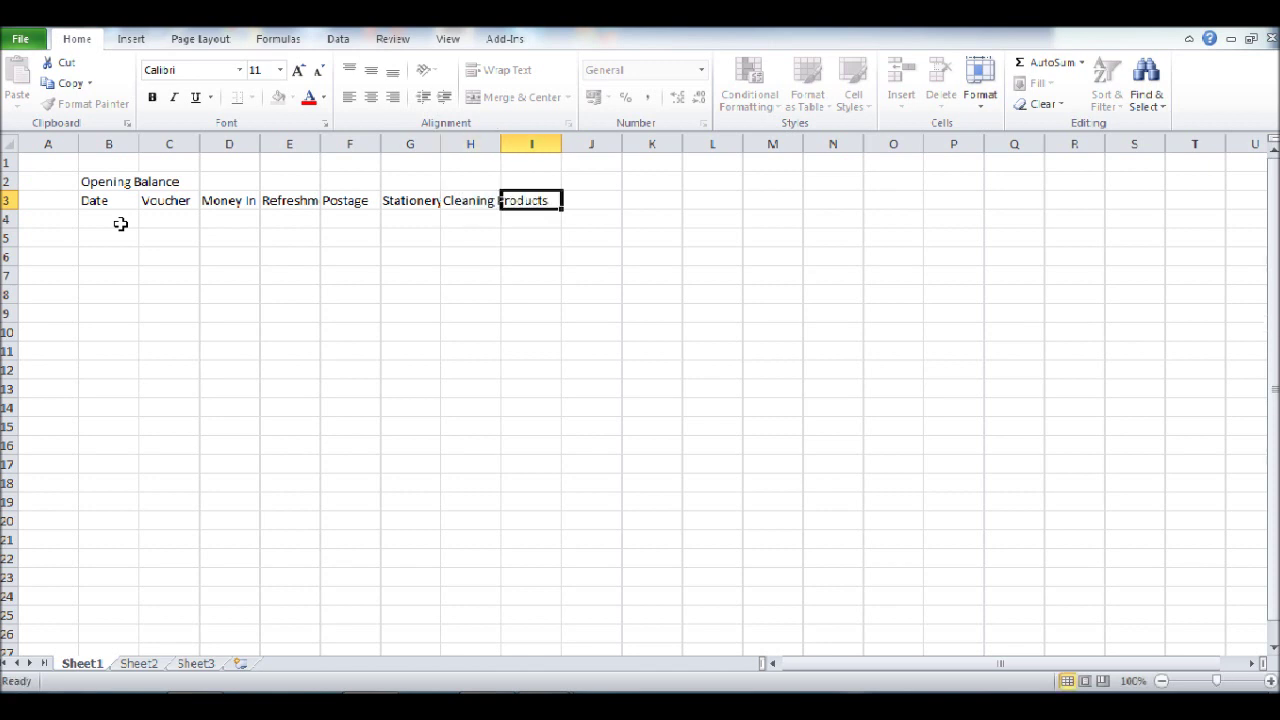
pyautogui.hotkey('ctrl', 'Return')
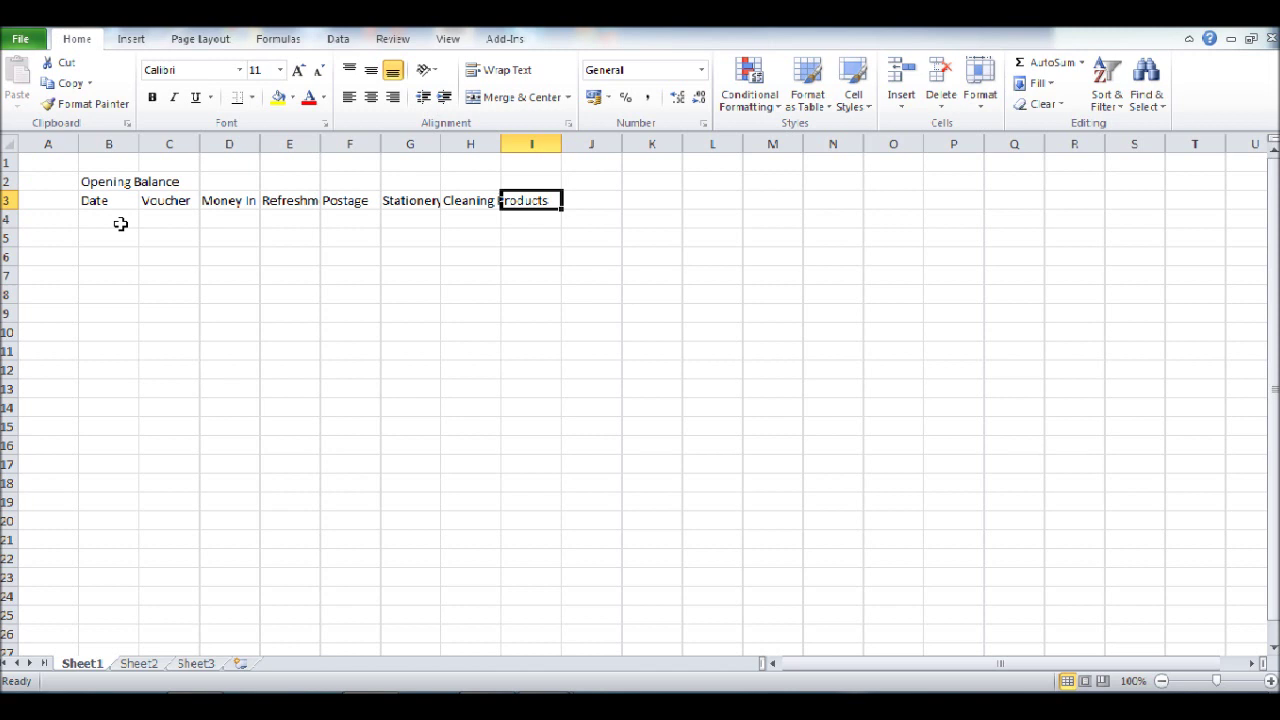
pyautogui.write('Other')
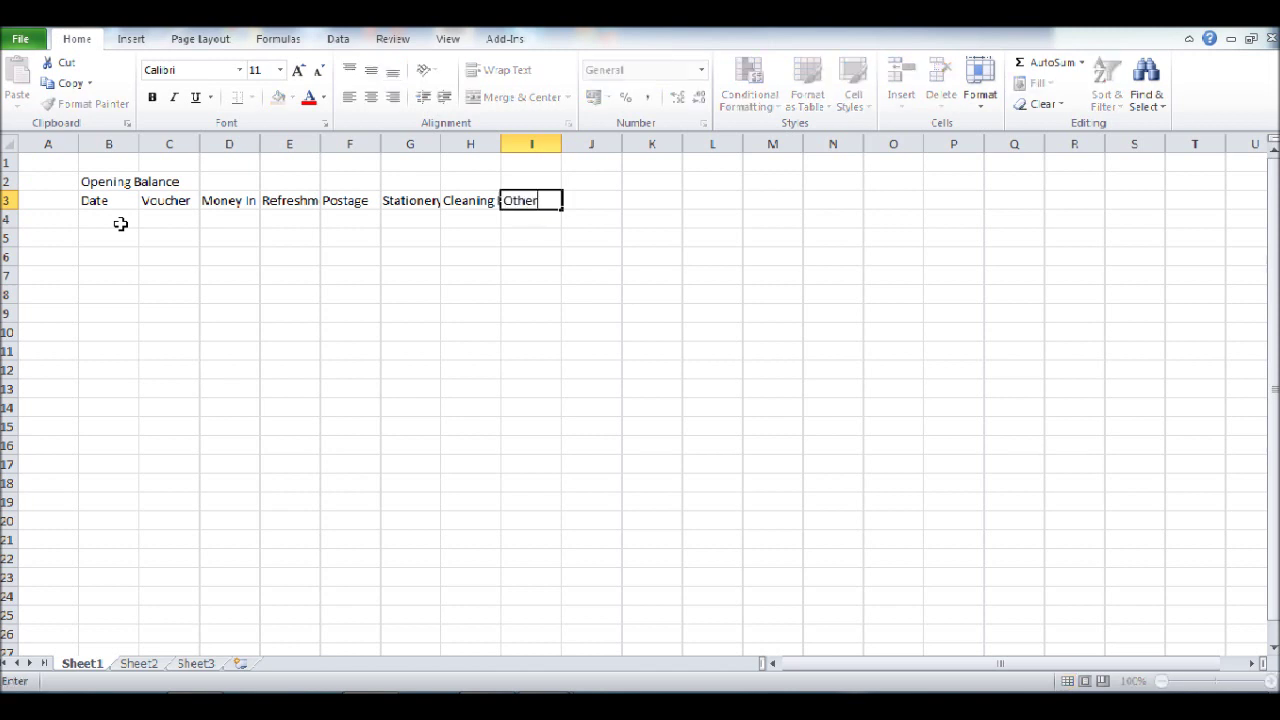
pyautogui.press('Tab')
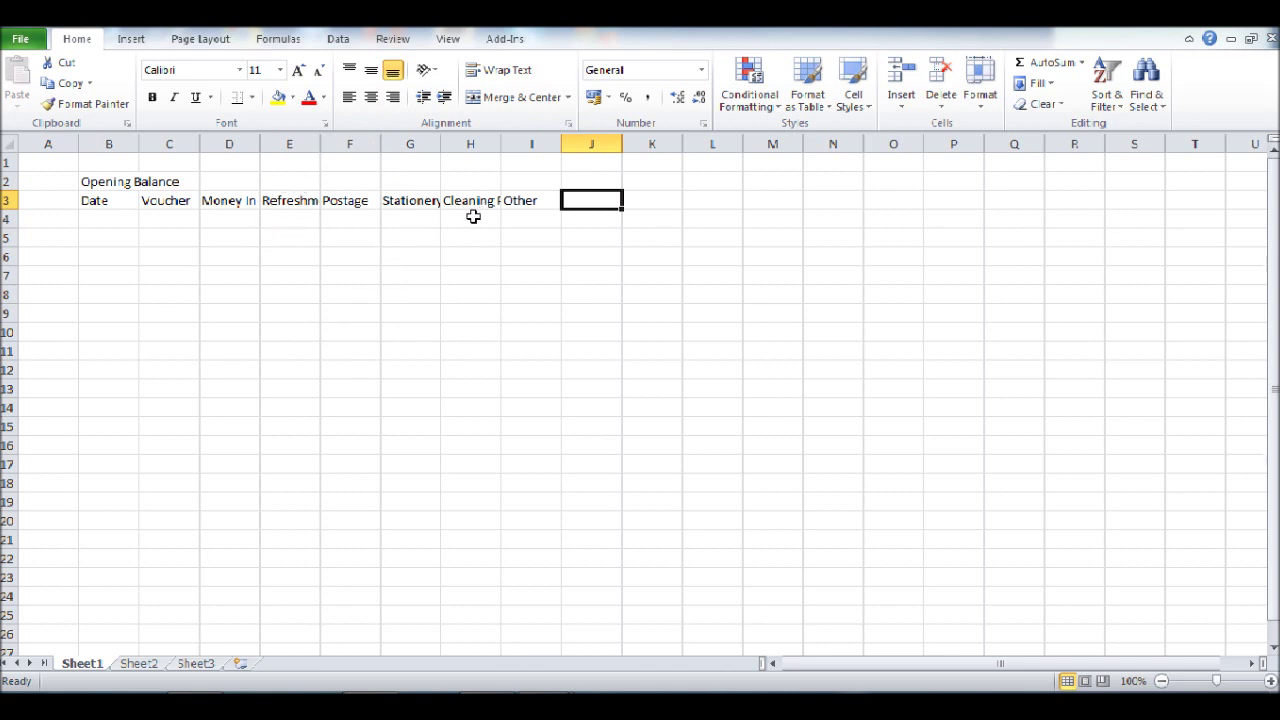
# Fit the widths of columns B to I so every label and heading in rows 2 and 3 shows in full.
pyautogui.moveTo(139, 144); pyautogui.dragTo(181, 150)
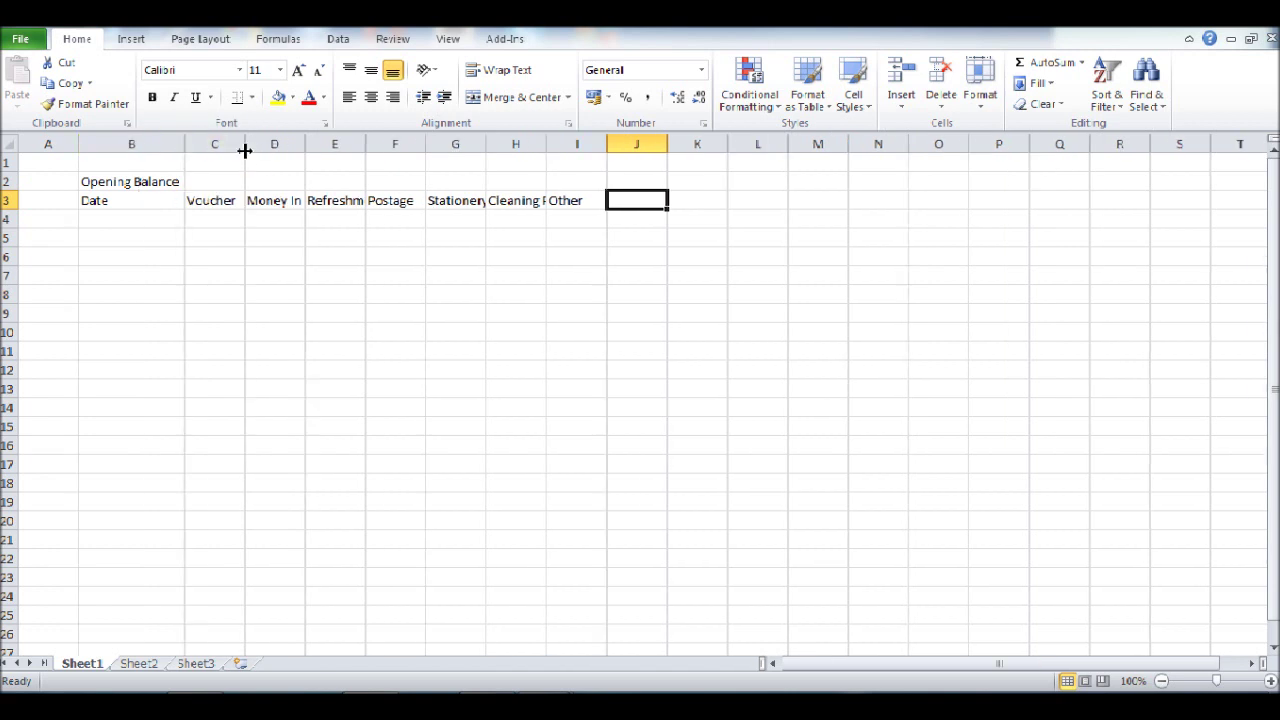
pyautogui.moveTo(244, 150); pyautogui.dragTo(301, 143)
pyautogui.doubleClick(360, 143)
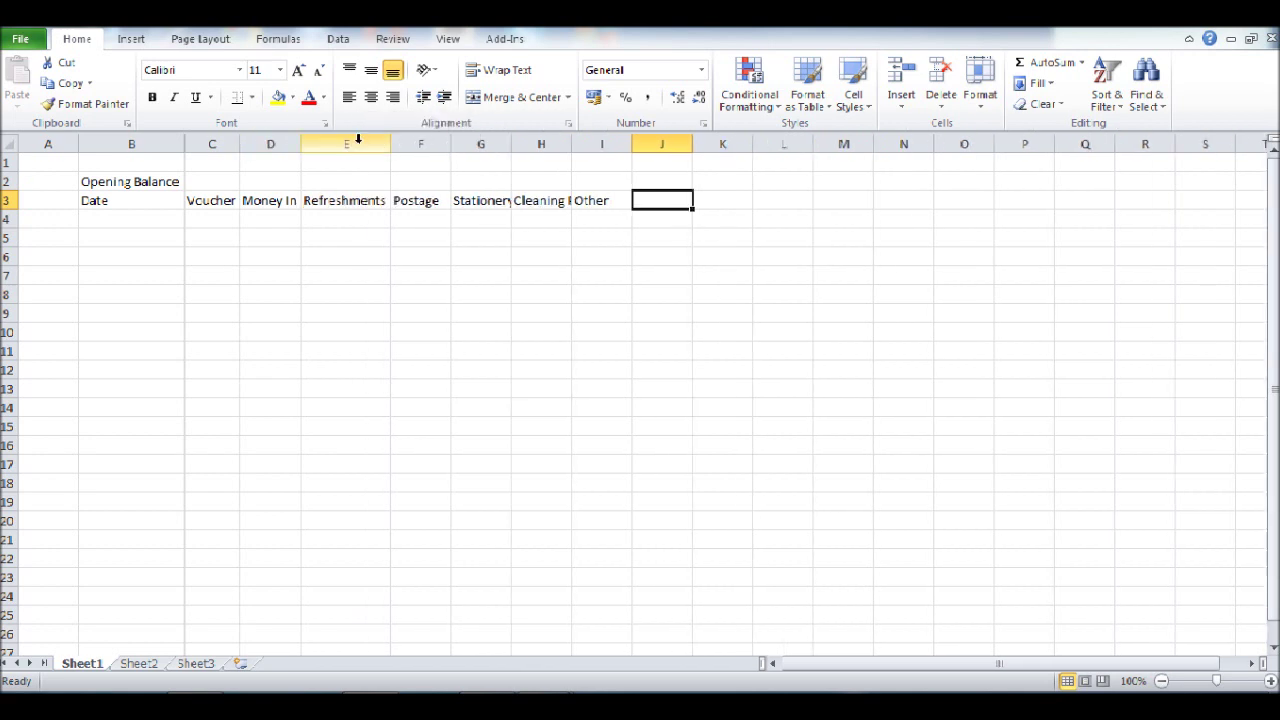
pyautogui.doubleClick(450, 143)
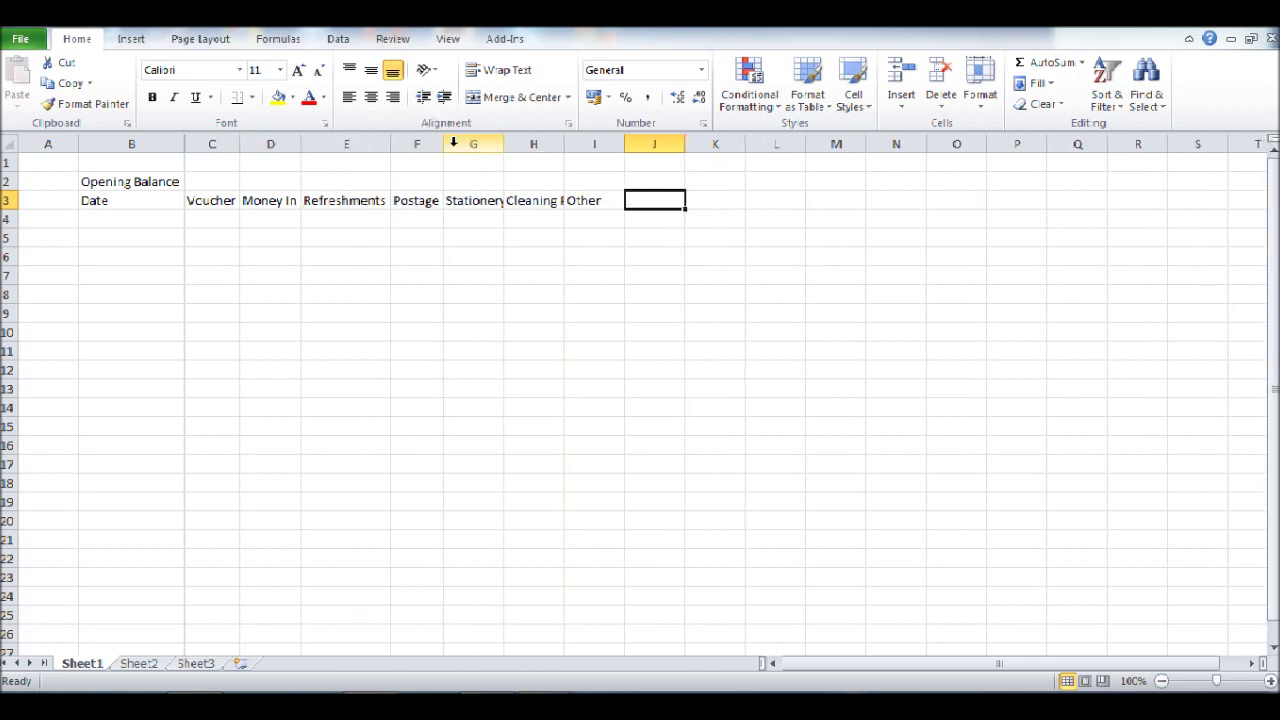
pyautogui.doubleClick(504, 148)
pyautogui.doubleClick(566, 144)
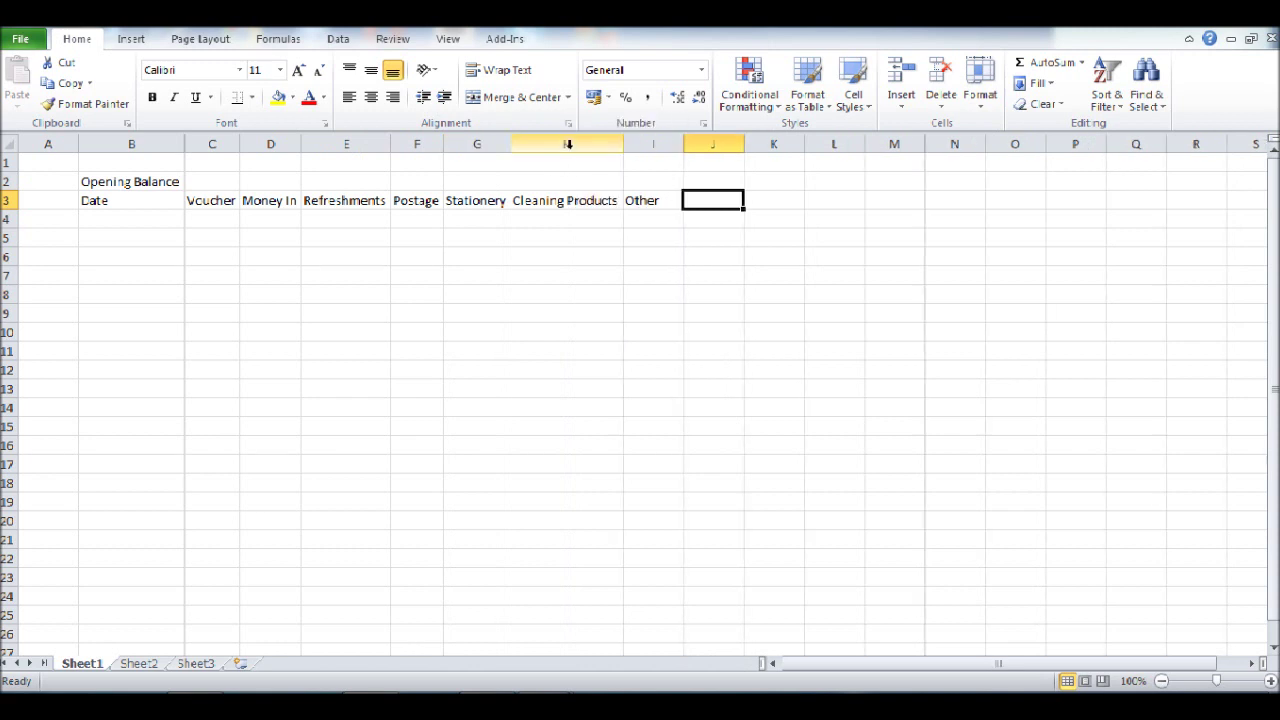
pyautogui.doubleClick(684, 144)
pyautogui.moveTo(663, 144); pyautogui.dragTo(678, 147)
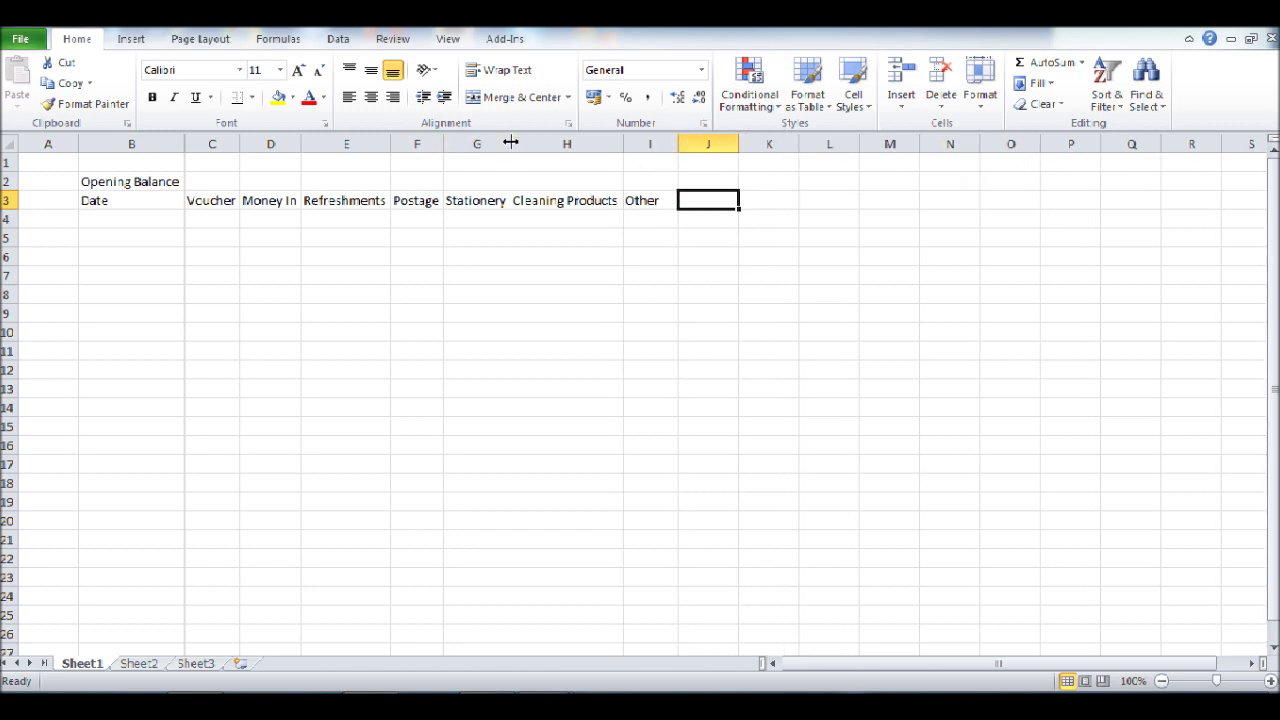
# Widen columns B to G slightly to leave extra space around their headings.
pyautogui.moveTo(511, 144); pyautogui.dragTo(527, 144)
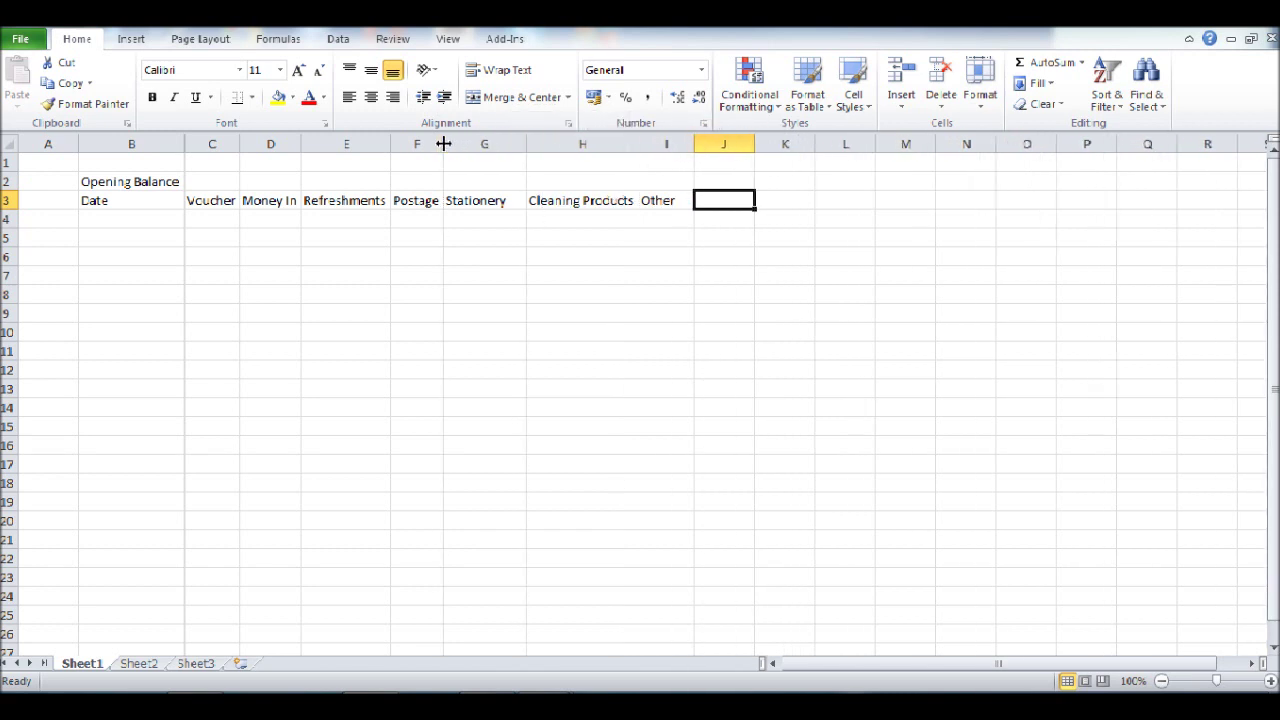
pyautogui.moveTo(445, 144); pyautogui.dragTo(410, 147)
pyautogui.moveTo(301, 146); pyautogui.dragTo(325, 146)
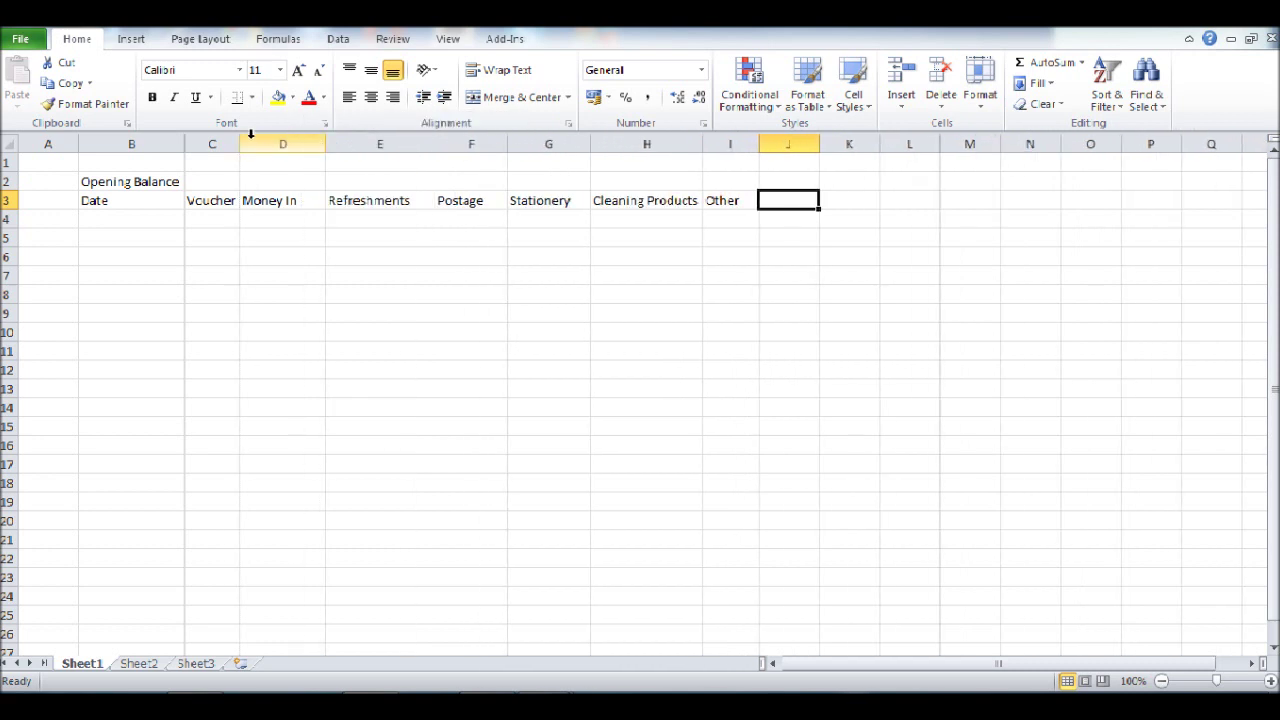
pyautogui.moveTo(240, 146); pyautogui.dragTo(265, 146)
pyautogui.moveTo(184, 144); pyautogui.dragTo(197, 144)
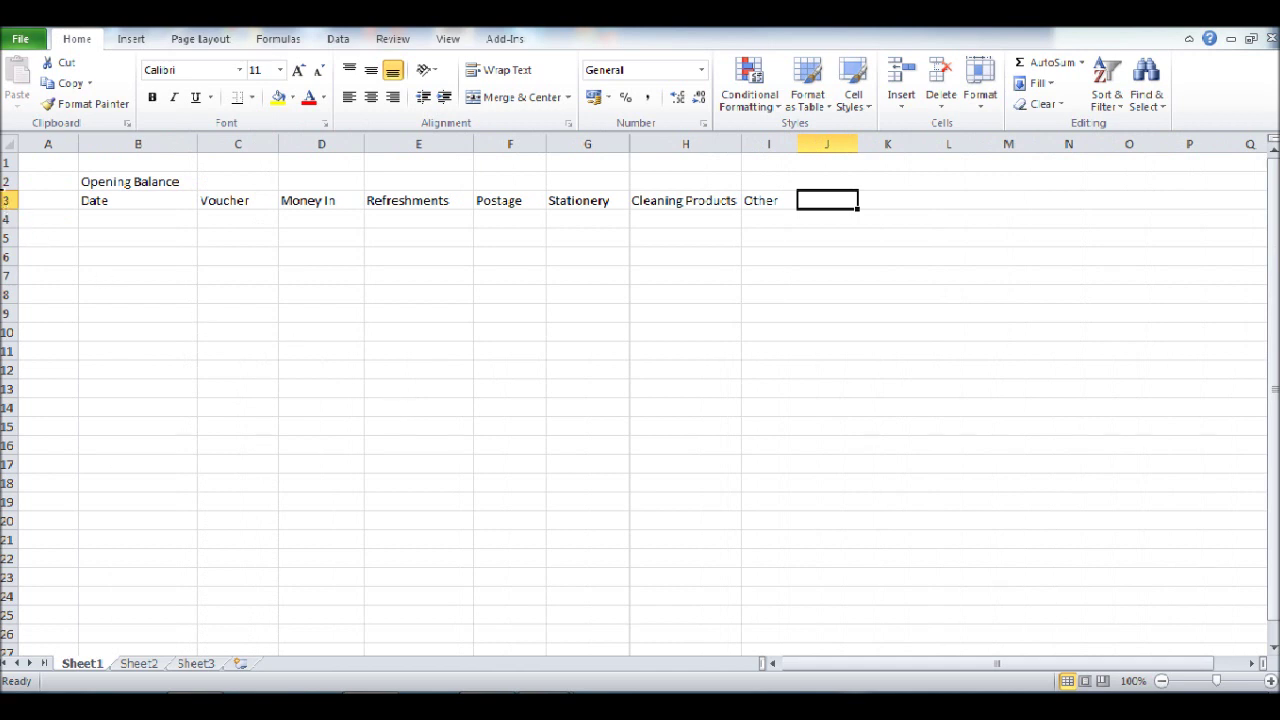
# Centre the contents of rows 2 and 3 and make them bold.
pyautogui.moveTo(5, 181); pyautogui.dragTo(8, 200)
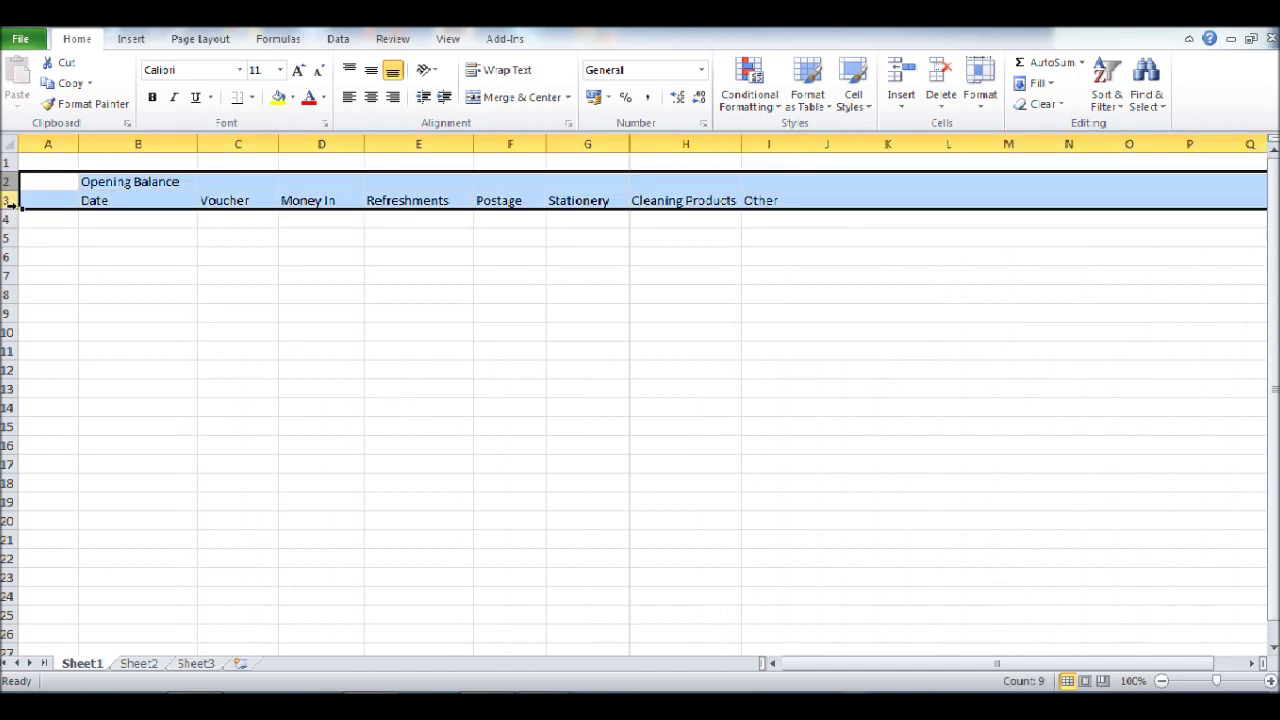
pyautogui.click(371, 97)
pyautogui.click(152, 100)
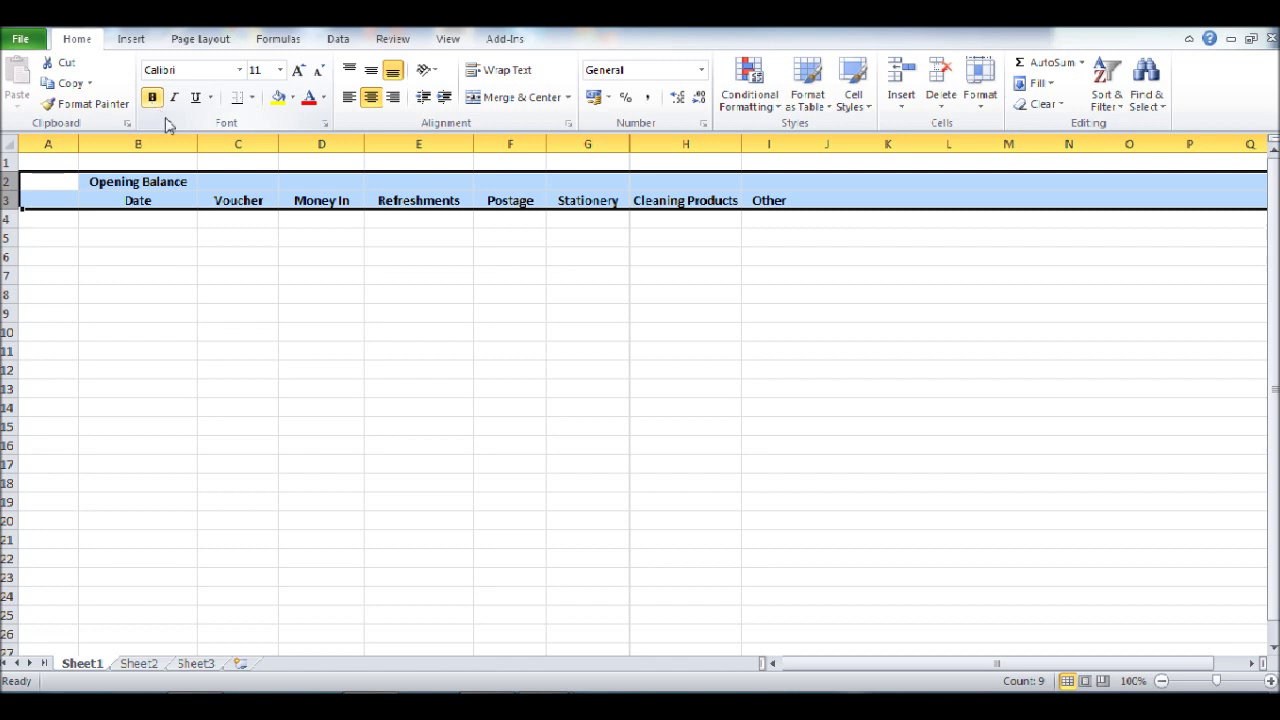
pyautogui.click(337, 300)
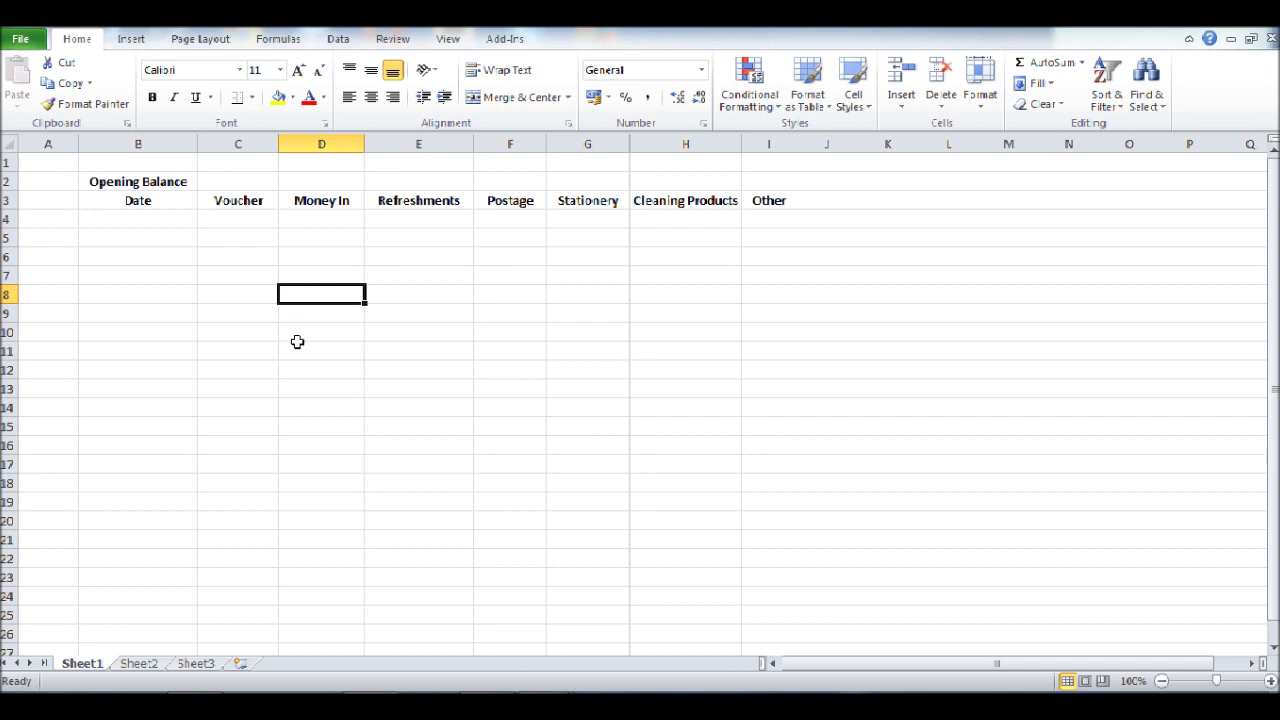
# Add the heading "Total" in cell J3, after the Other column.
pyautogui.click(837, 202)
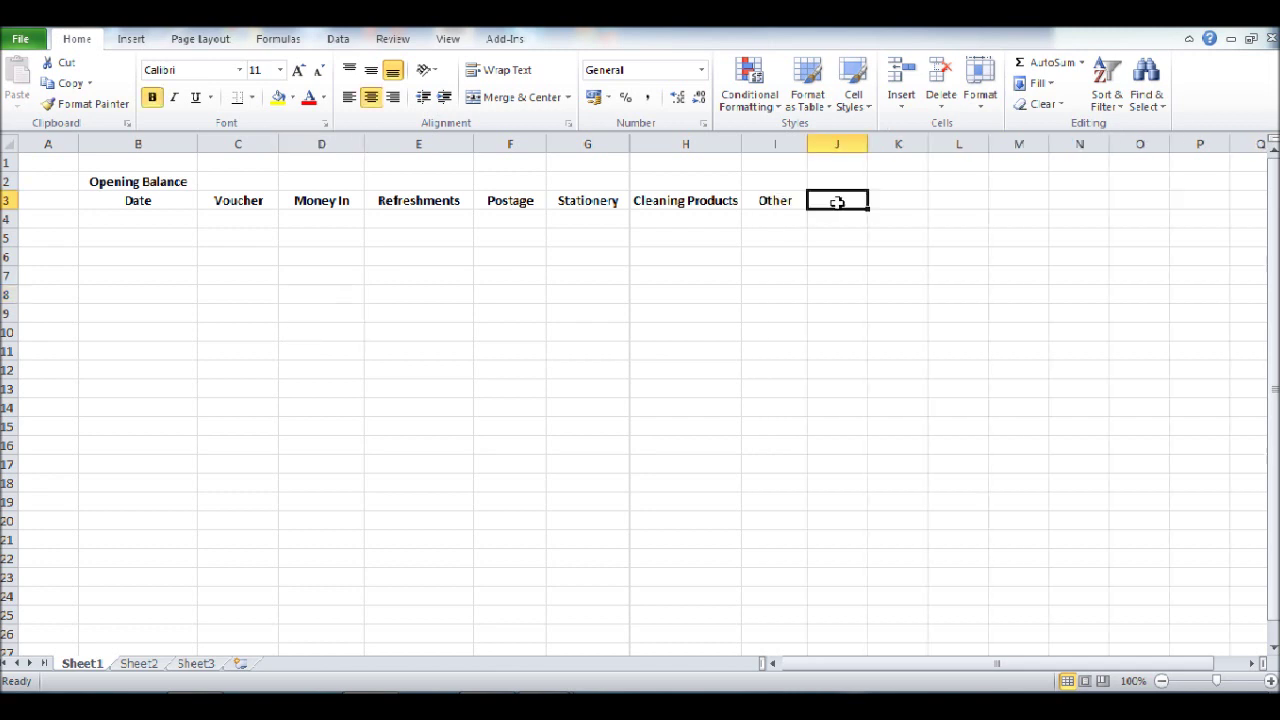
pyautogui.write('Tota')
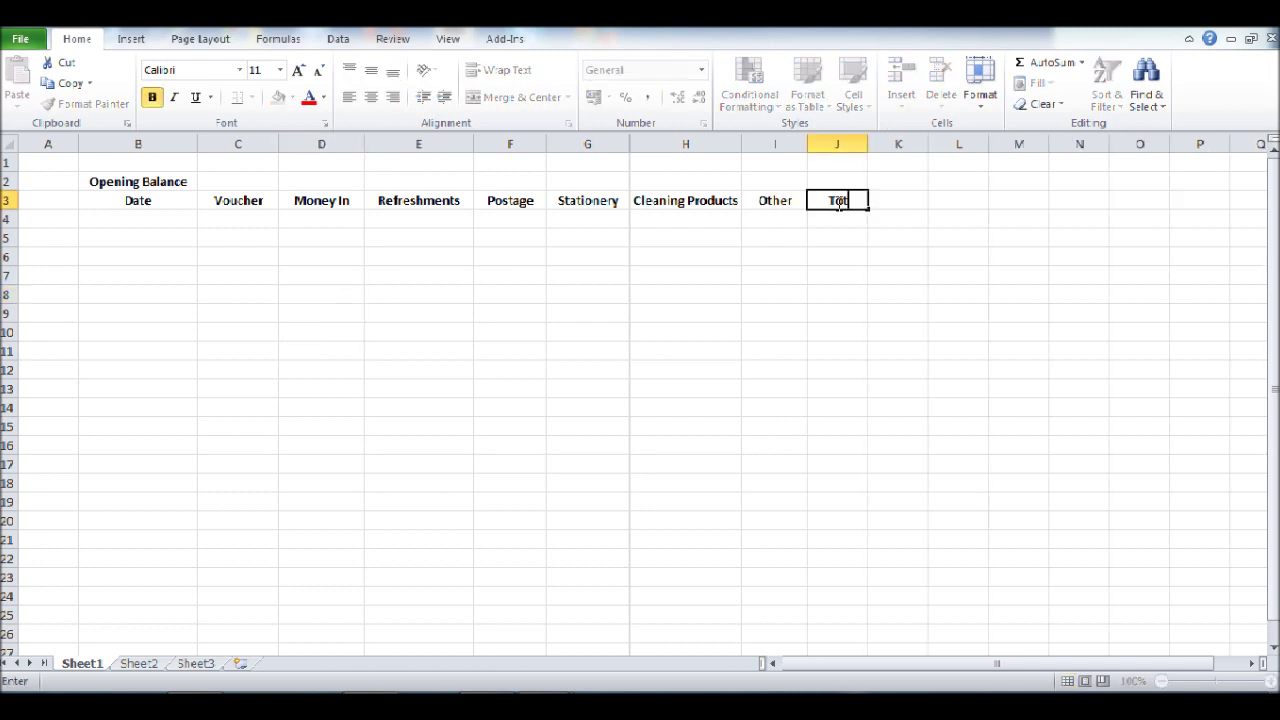
pyautogui.write('l')
pyautogui.press('Return')
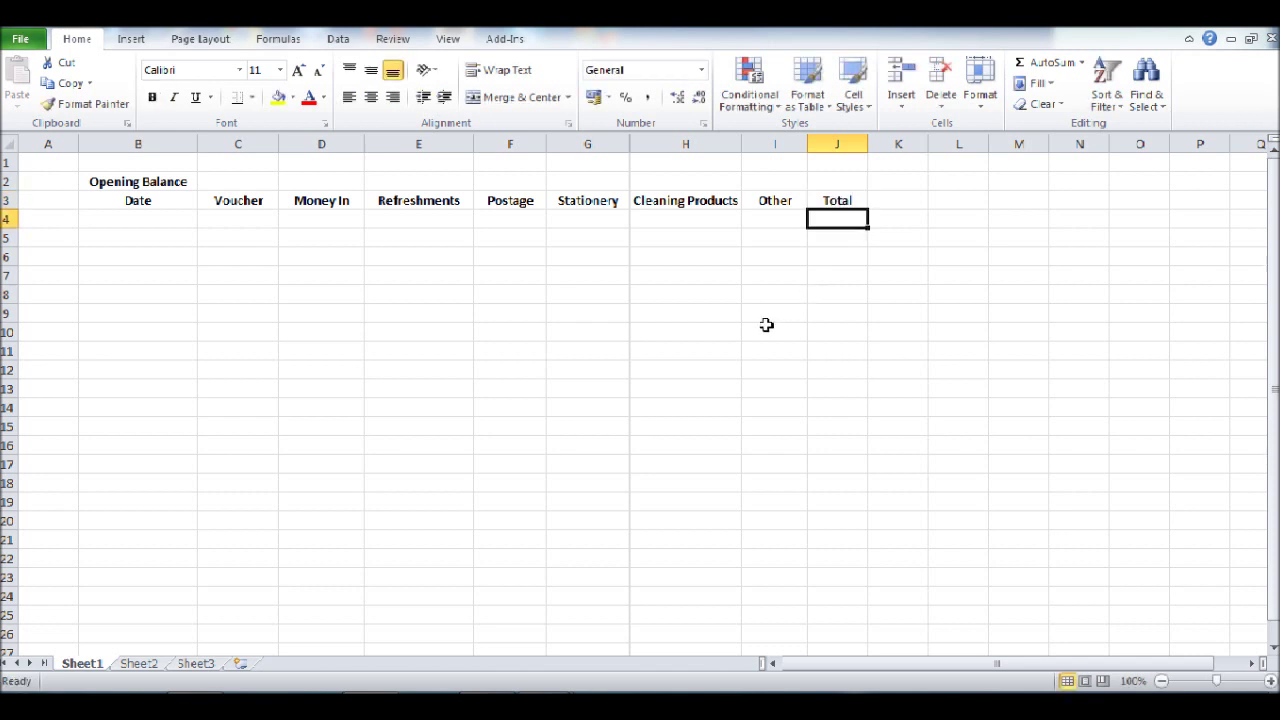
# Enter 50 as the opening balance in cell C2 and reselect that cell.
pyautogui.click(238, 181)
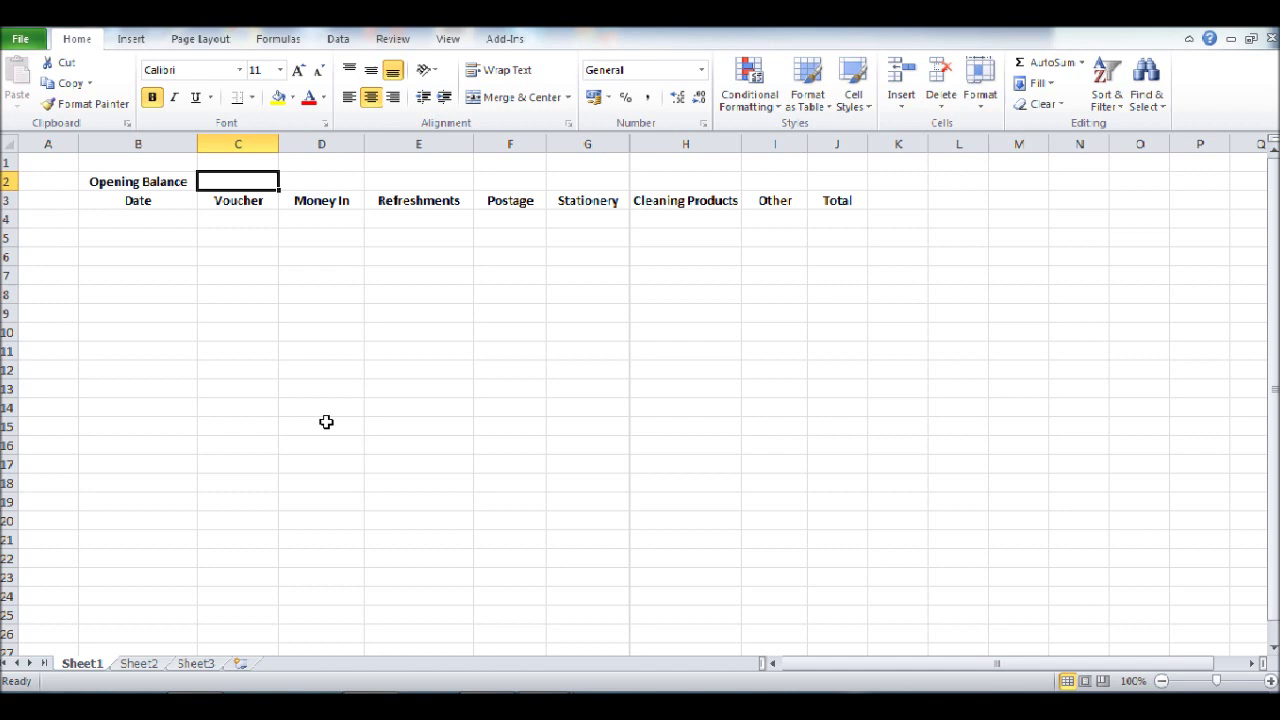
pyautogui.write('50')
pyautogui.press('Return')
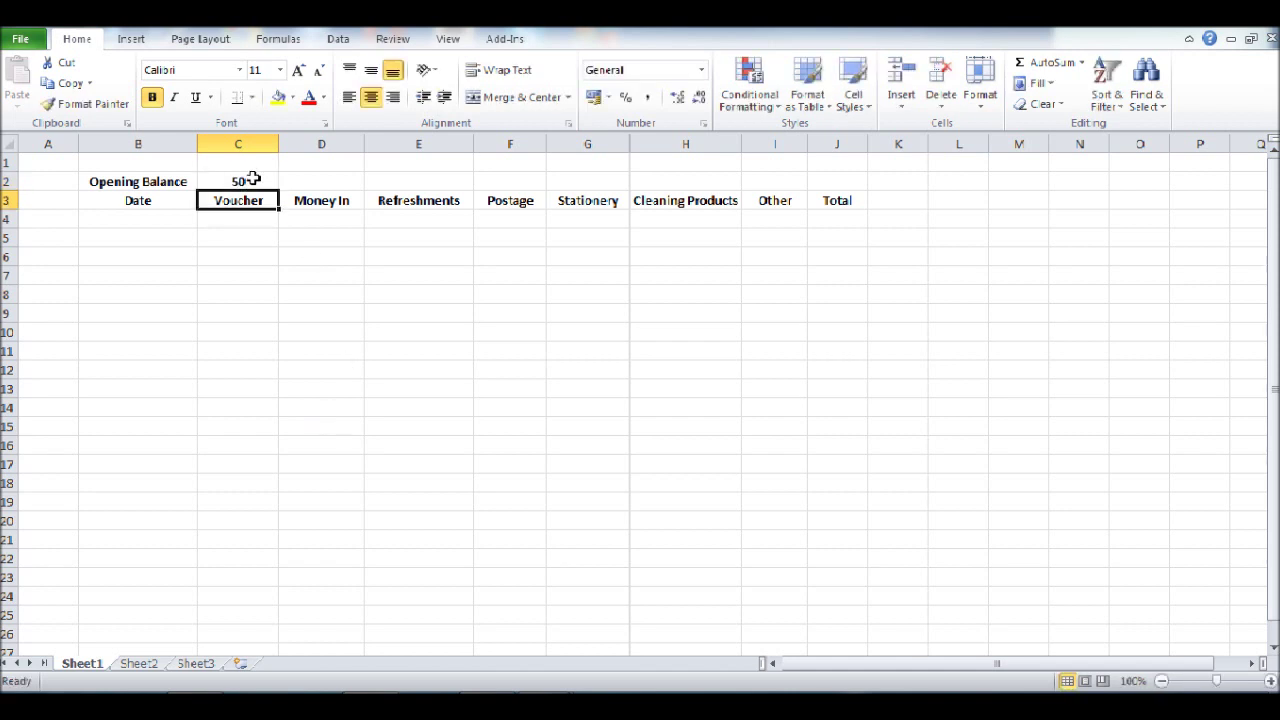
pyautogui.click(248, 181)
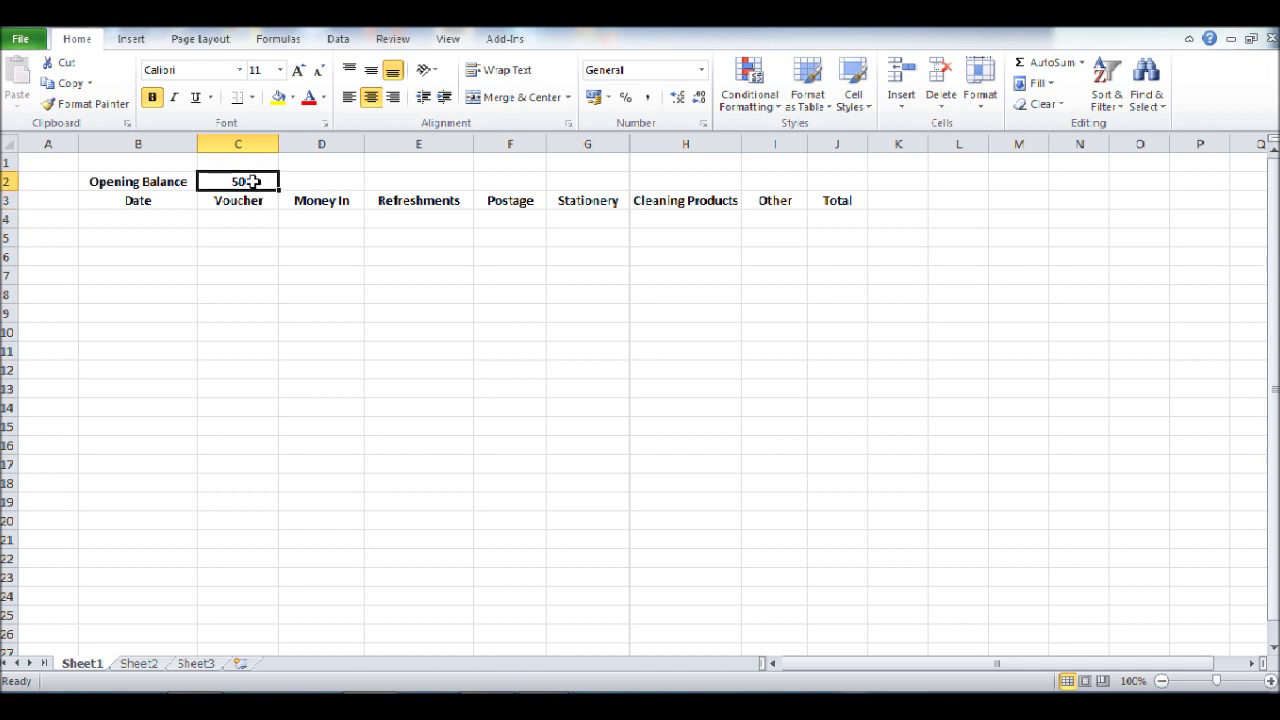
# Format the opening balance in cell C2 as currency with the £ symbol and 2 decimal places.
pyautogui.rightClick(256, 188)
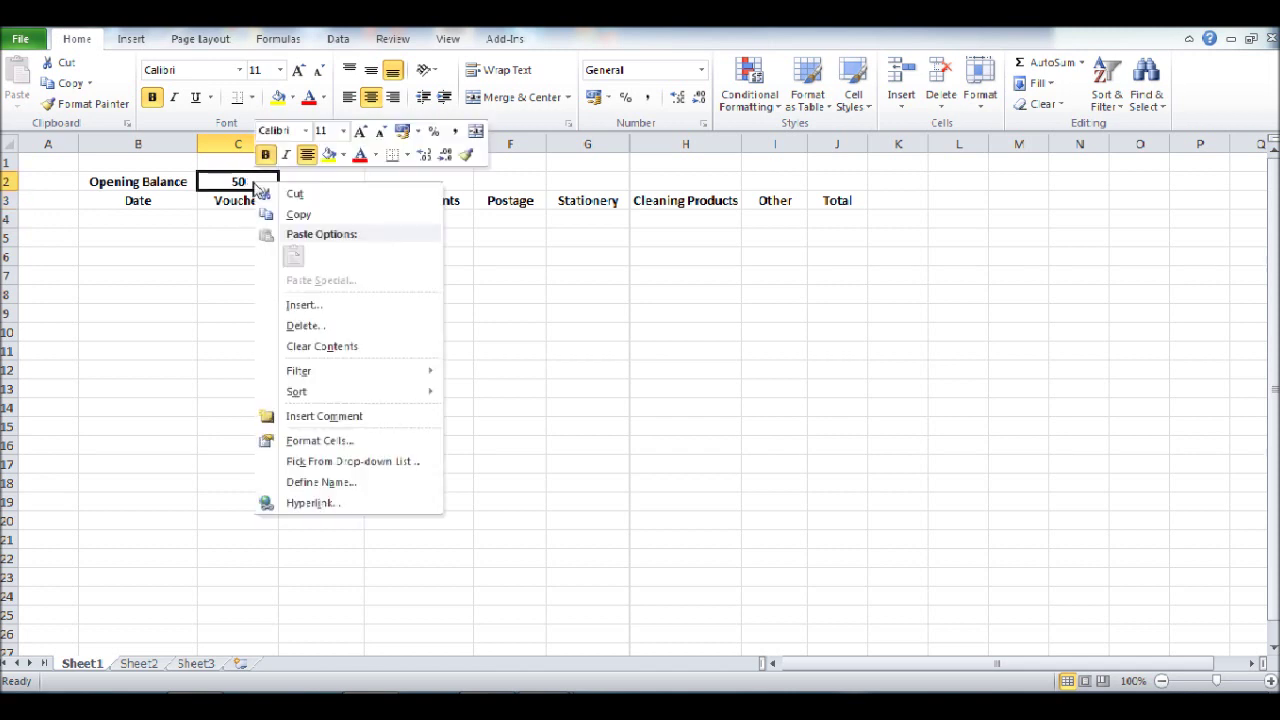
pyautogui.click(352, 446)
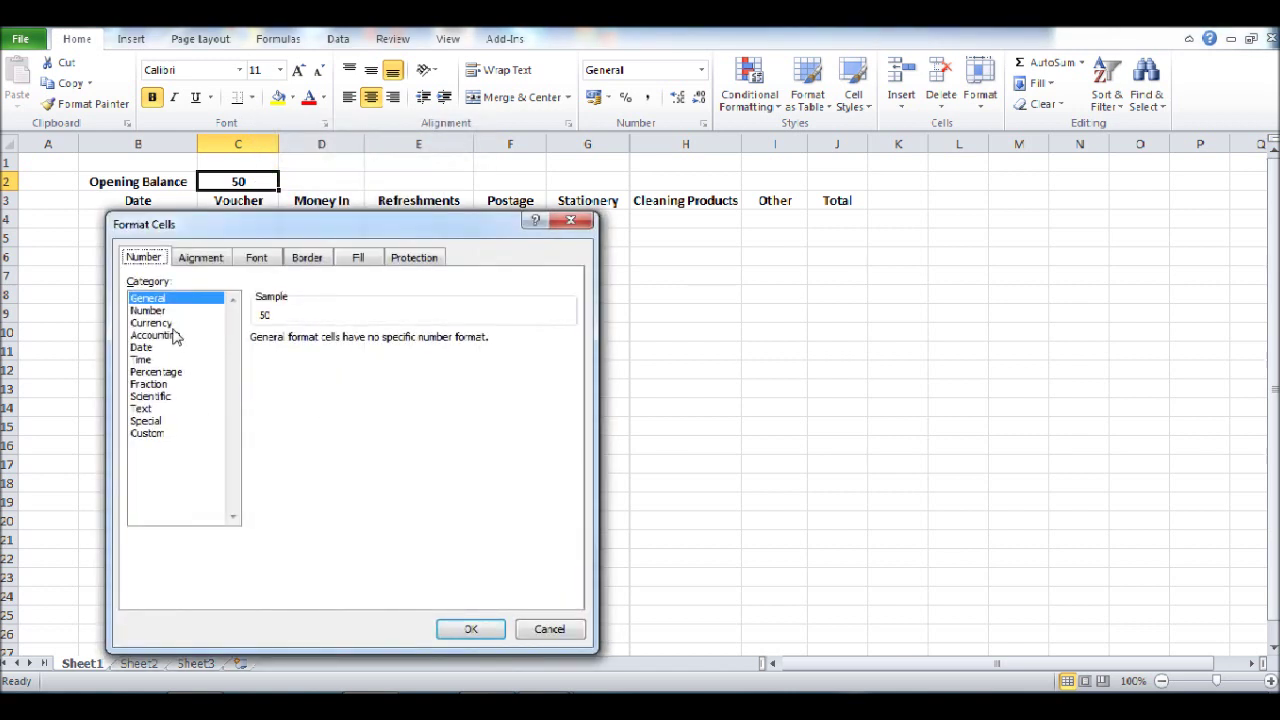
pyautogui.click(171, 324)
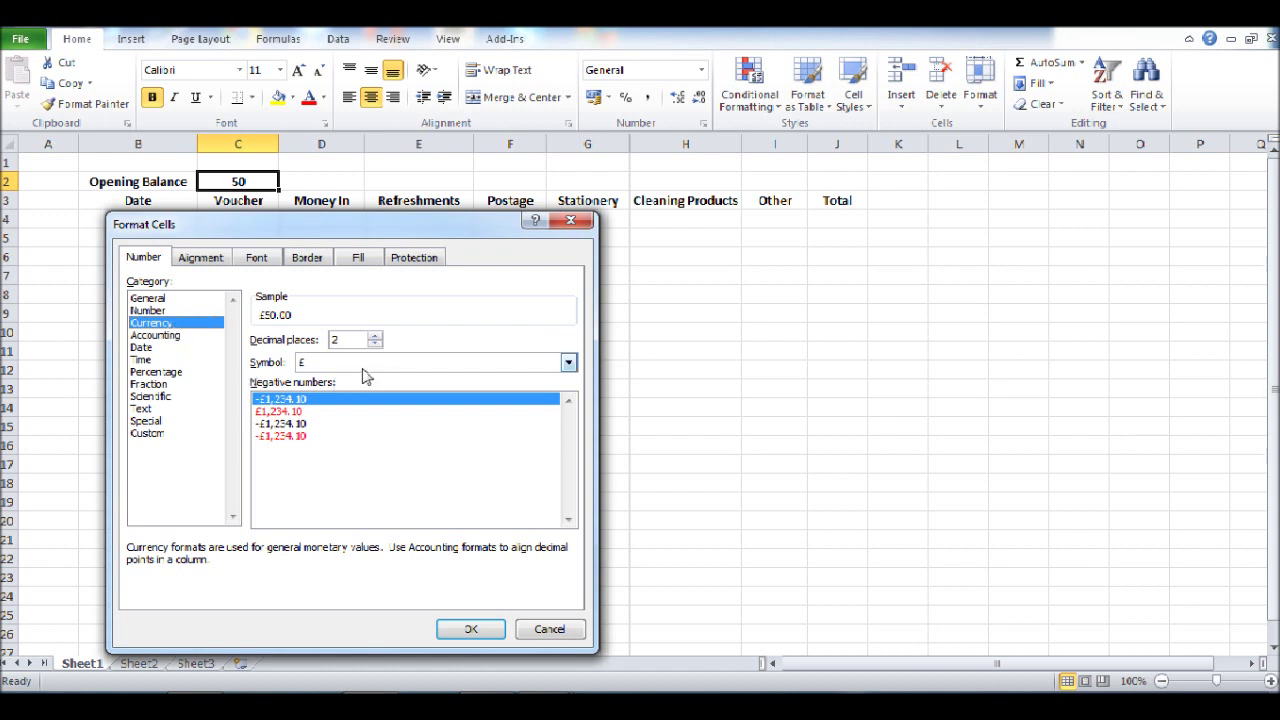
pyautogui.click(482, 627)
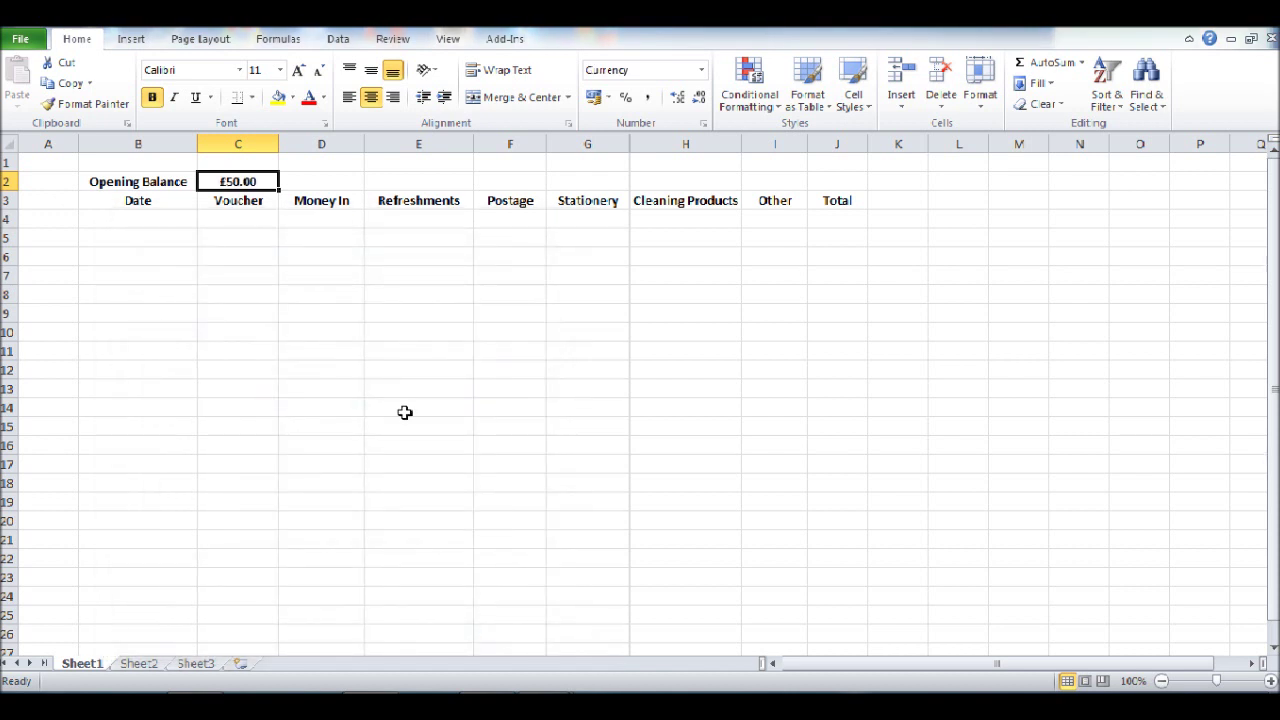
pyautogui.click(404, 412)
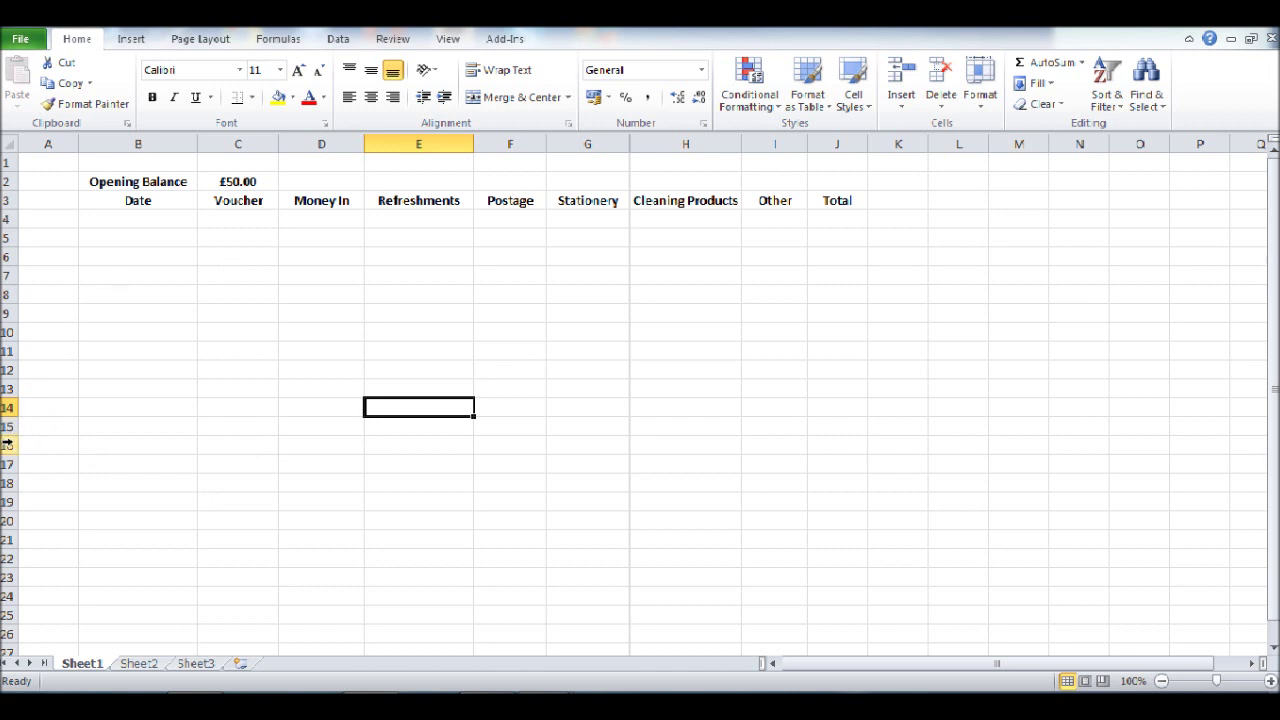
# Add a medium solid top border across cells B16 to J16 to mark off the totals row.
pyautogui.click(127, 444)
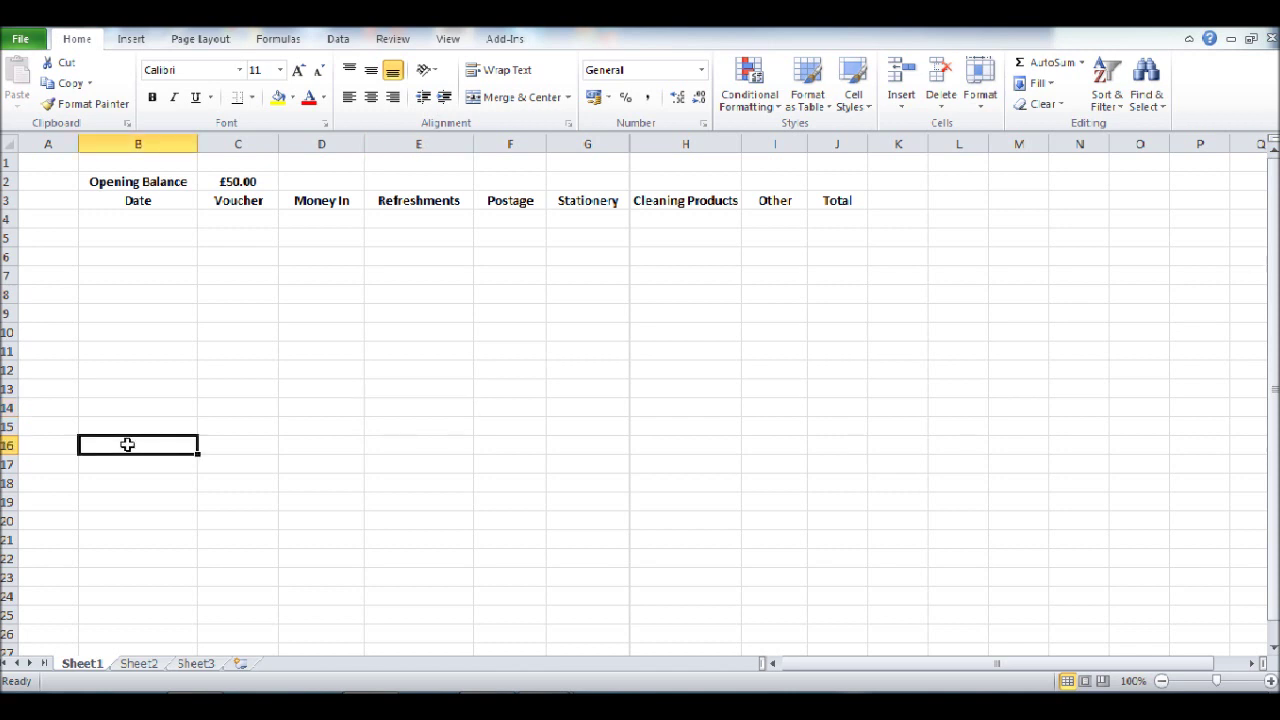
pyautogui.moveTo(127, 444); pyautogui.dragTo(837, 442)
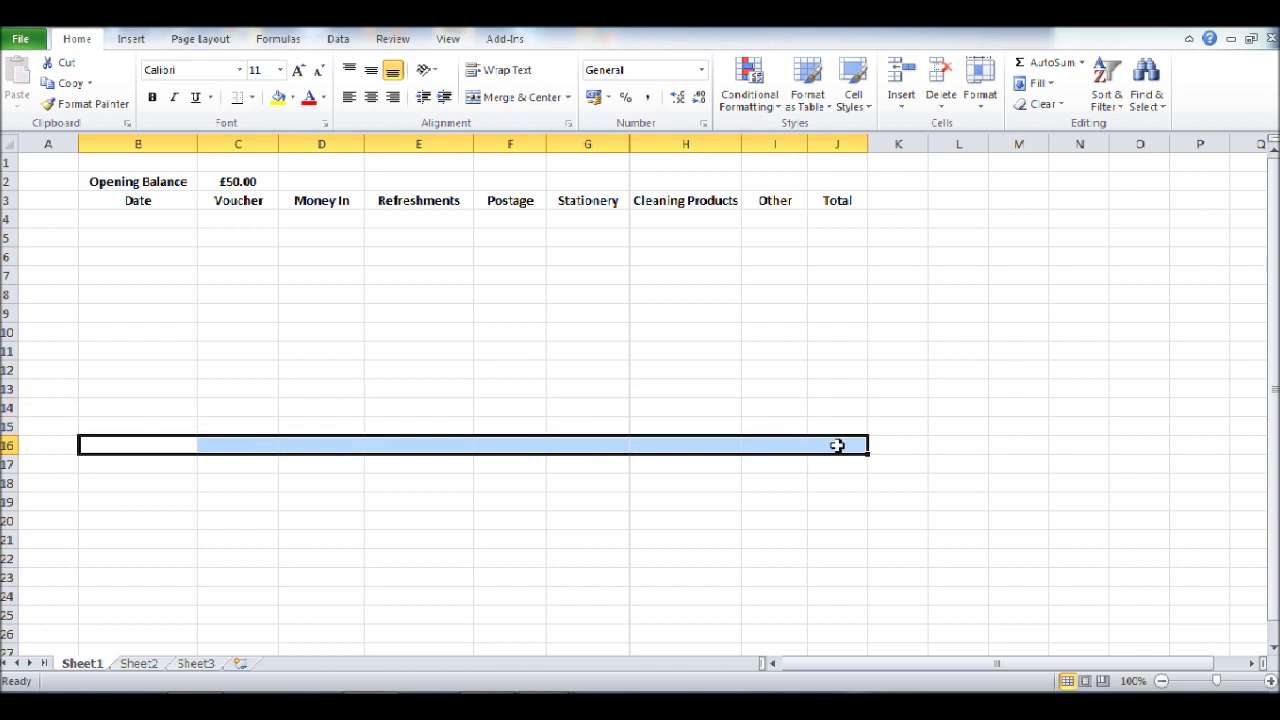
pyautogui.rightClick(837, 446)
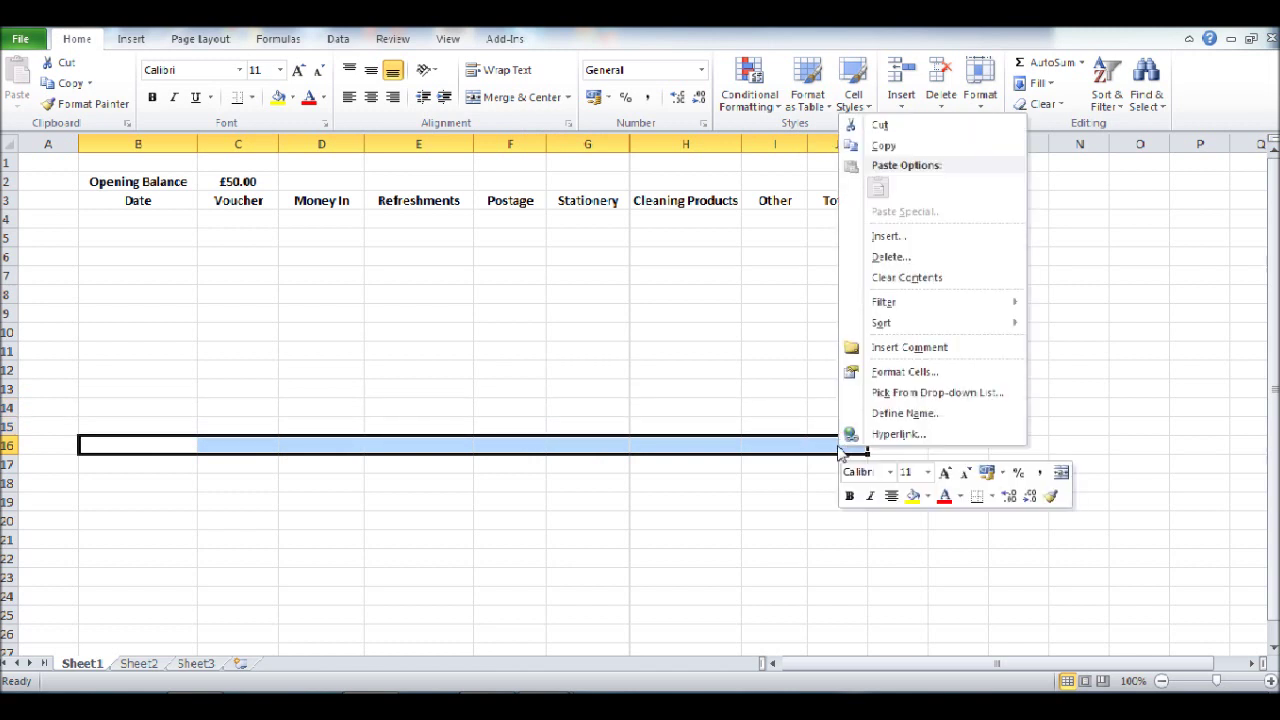
pyautogui.click(890, 374)
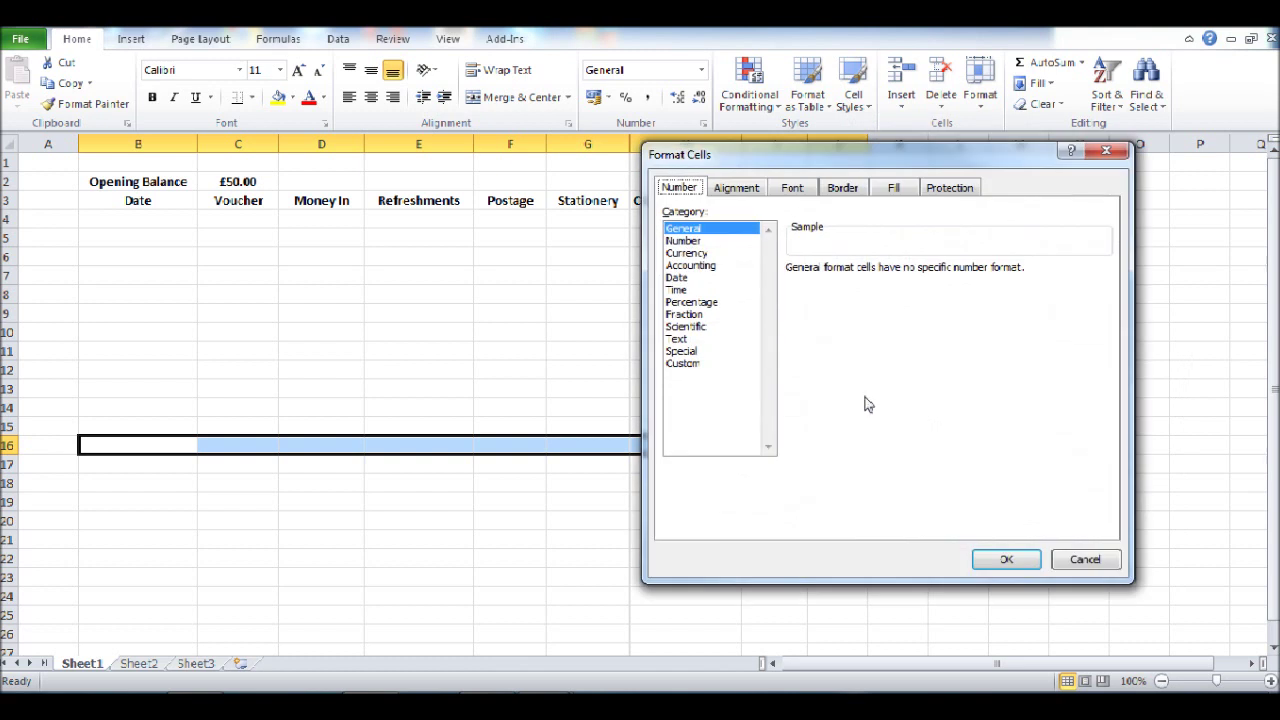
pyautogui.click(852, 190)
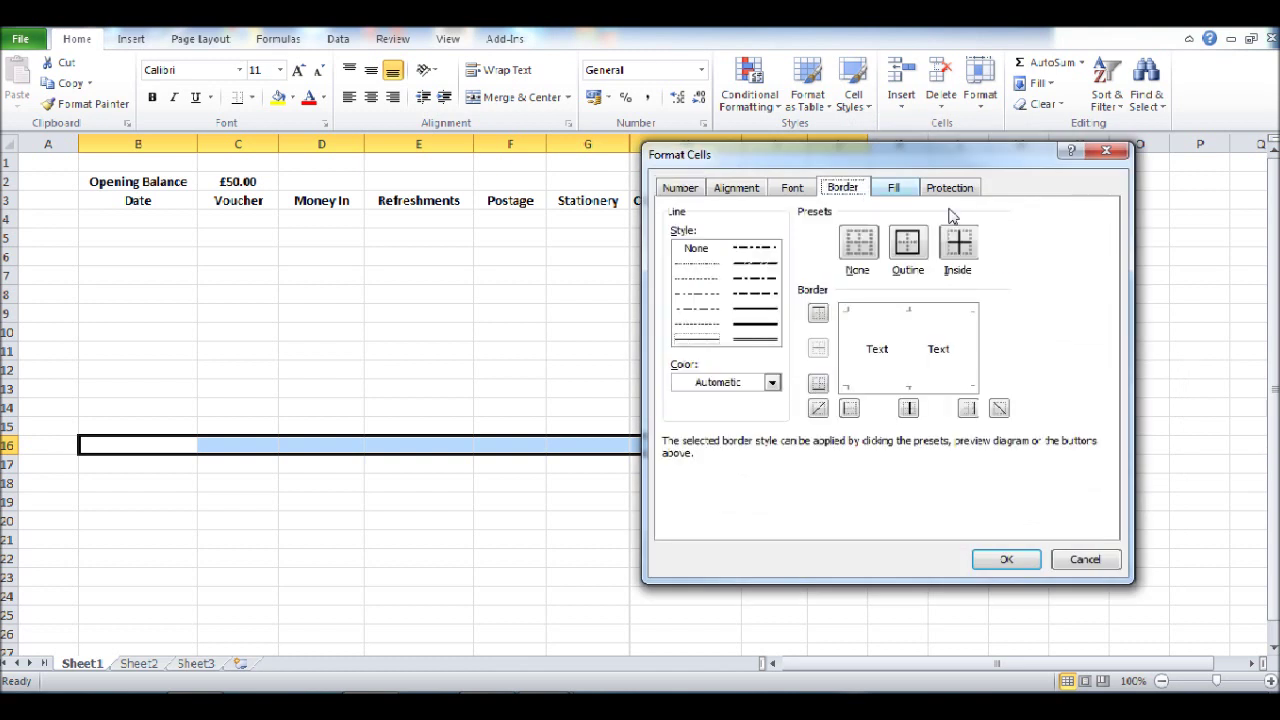
pyautogui.click(743, 316)
pyautogui.click(874, 311)
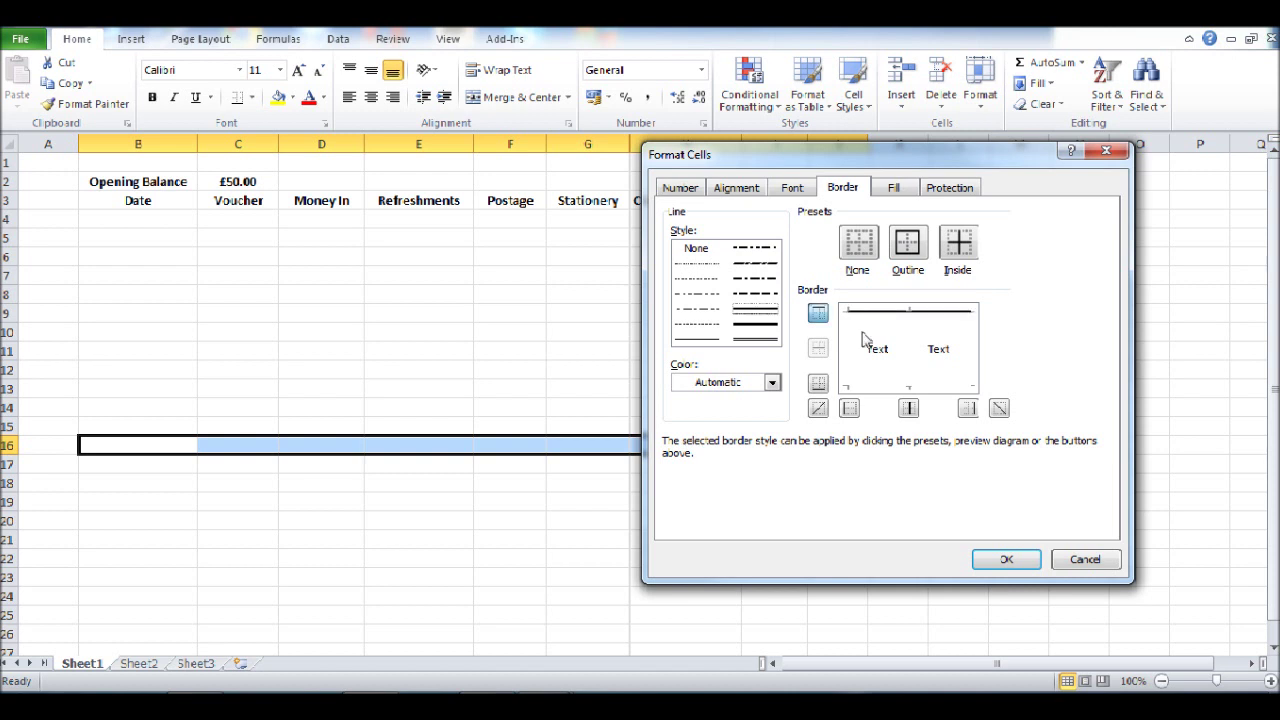
pyautogui.click(1005, 559)
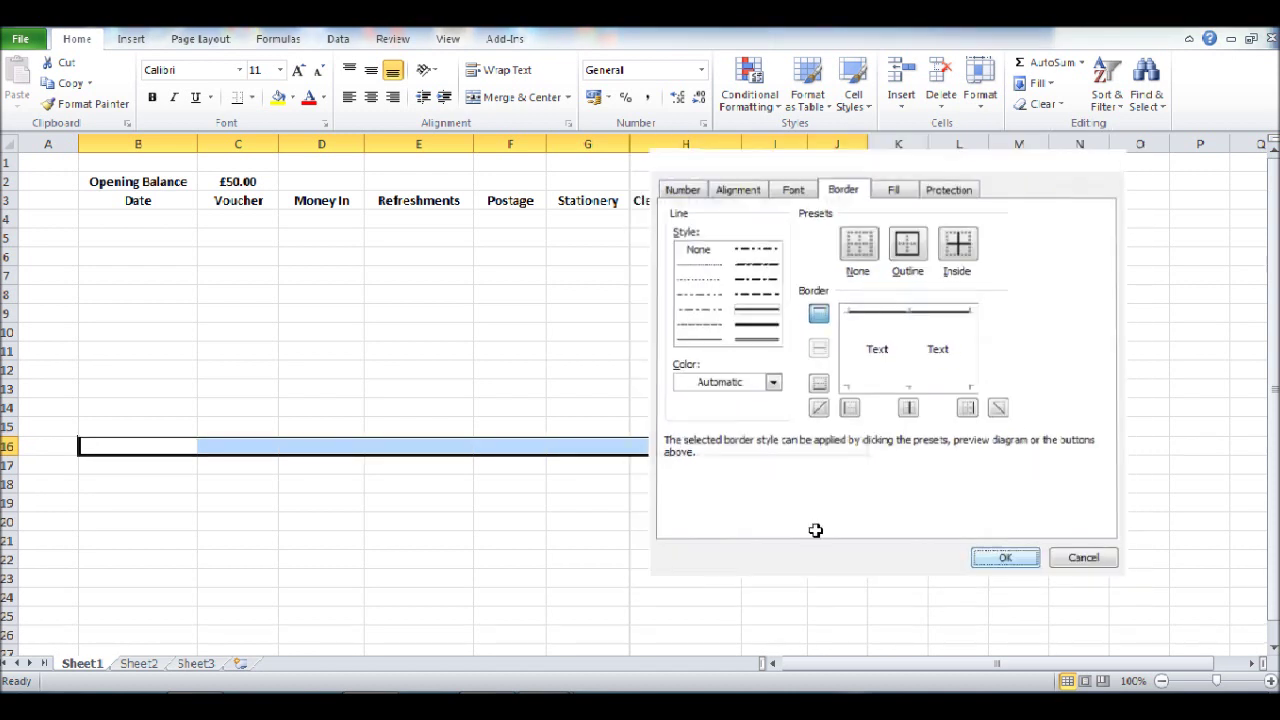
pyautogui.click(649, 505)
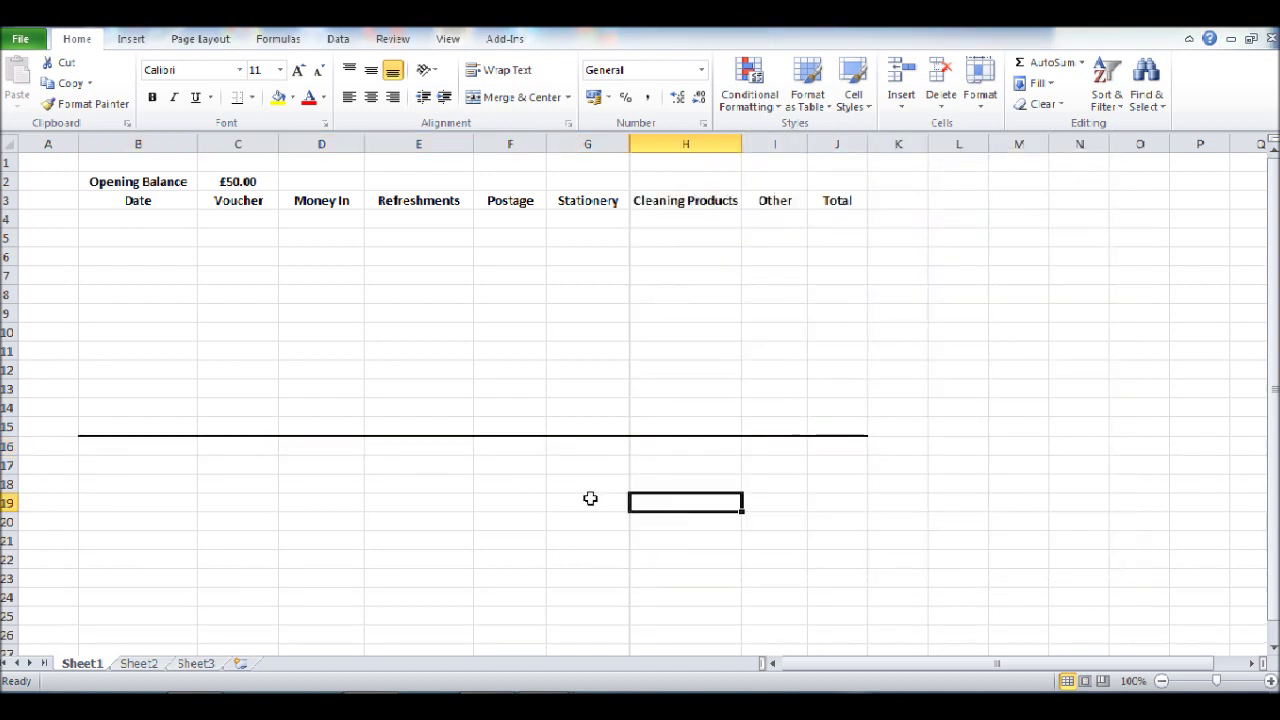
# Add a thin solid right border to cells I3 to I16, separating the Other column from Total.
pyautogui.click(785, 202)
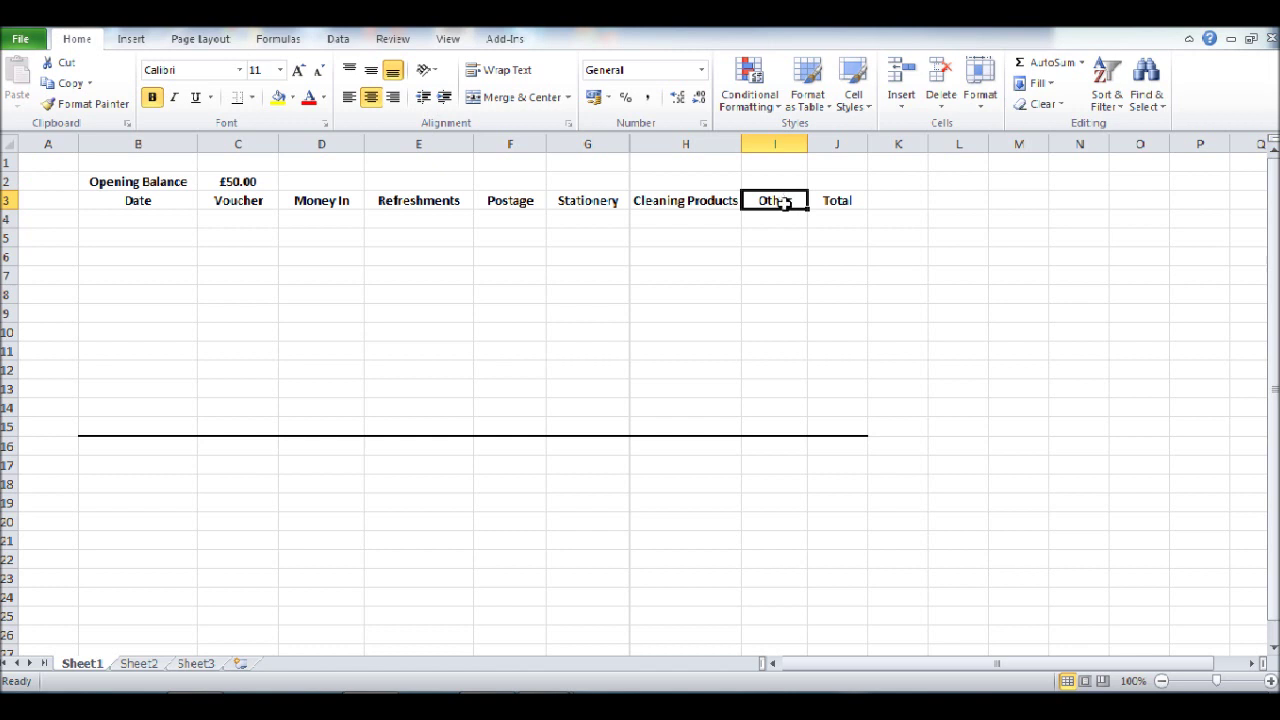
pyautogui.moveTo(785, 202); pyautogui.dragTo(771, 451)
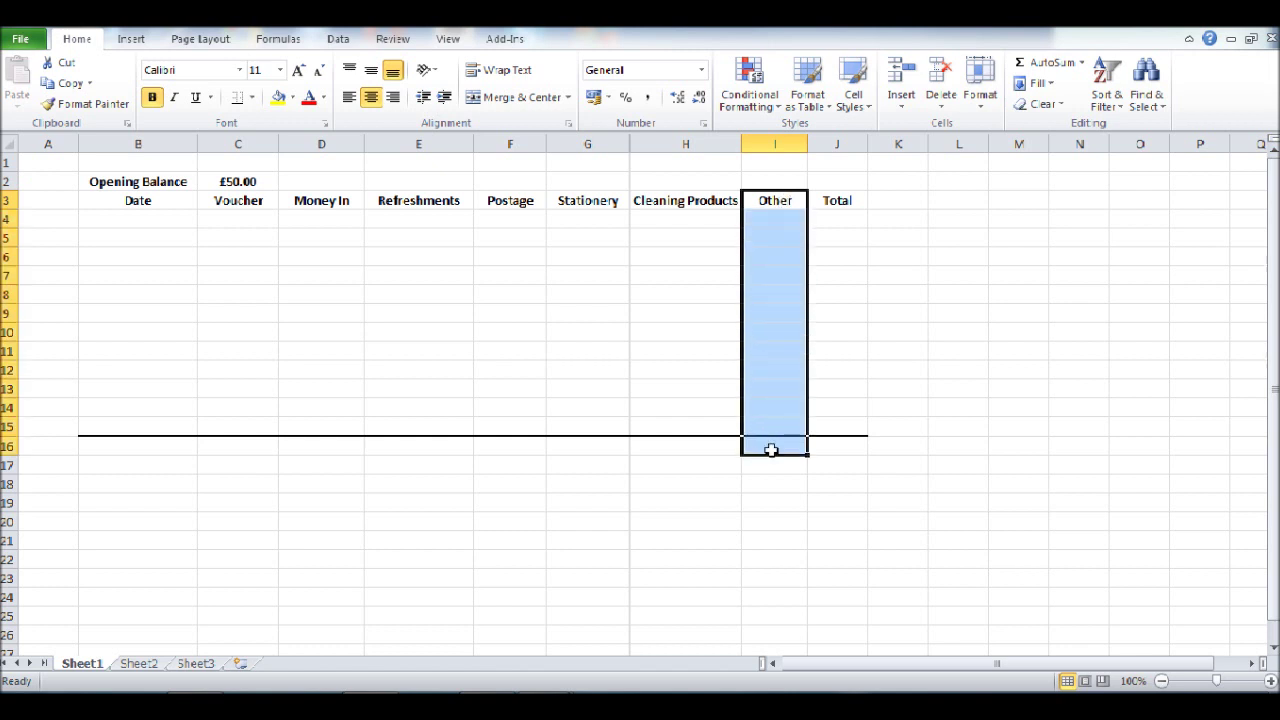
pyautogui.rightClick(775, 243)
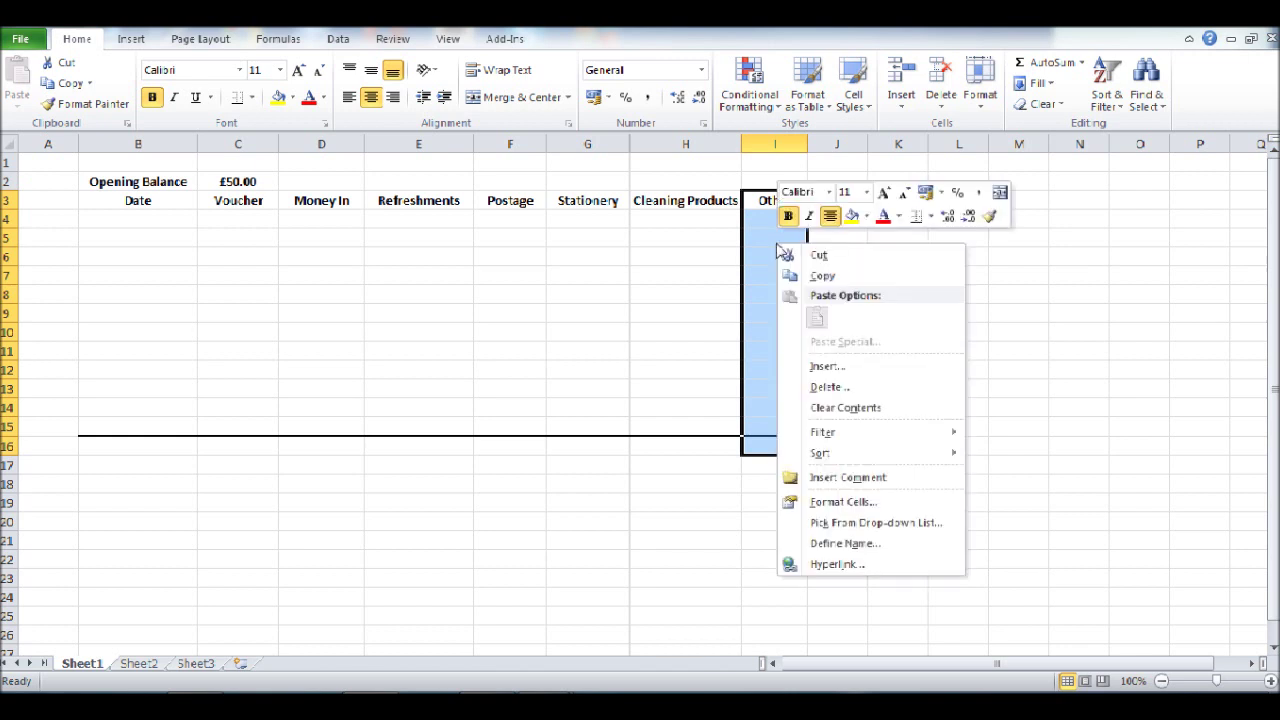
pyautogui.click(850, 505)
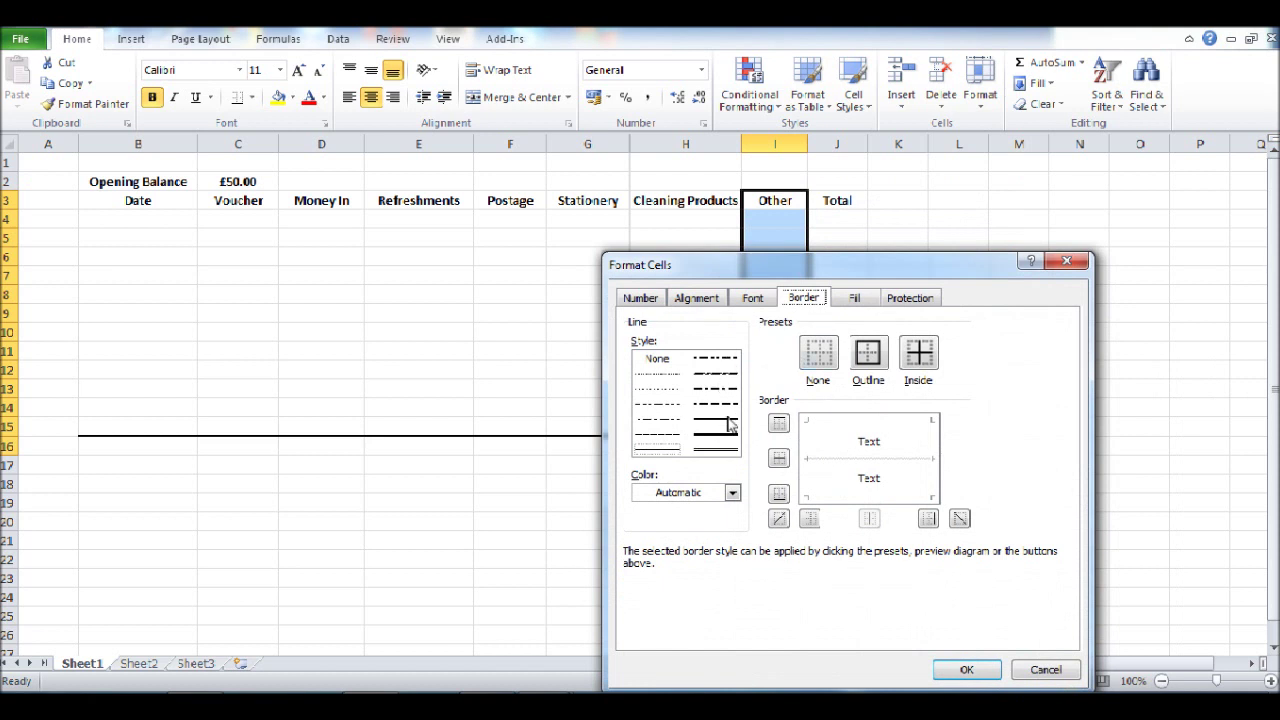
pyautogui.click(659, 450)
pyautogui.click(934, 444)
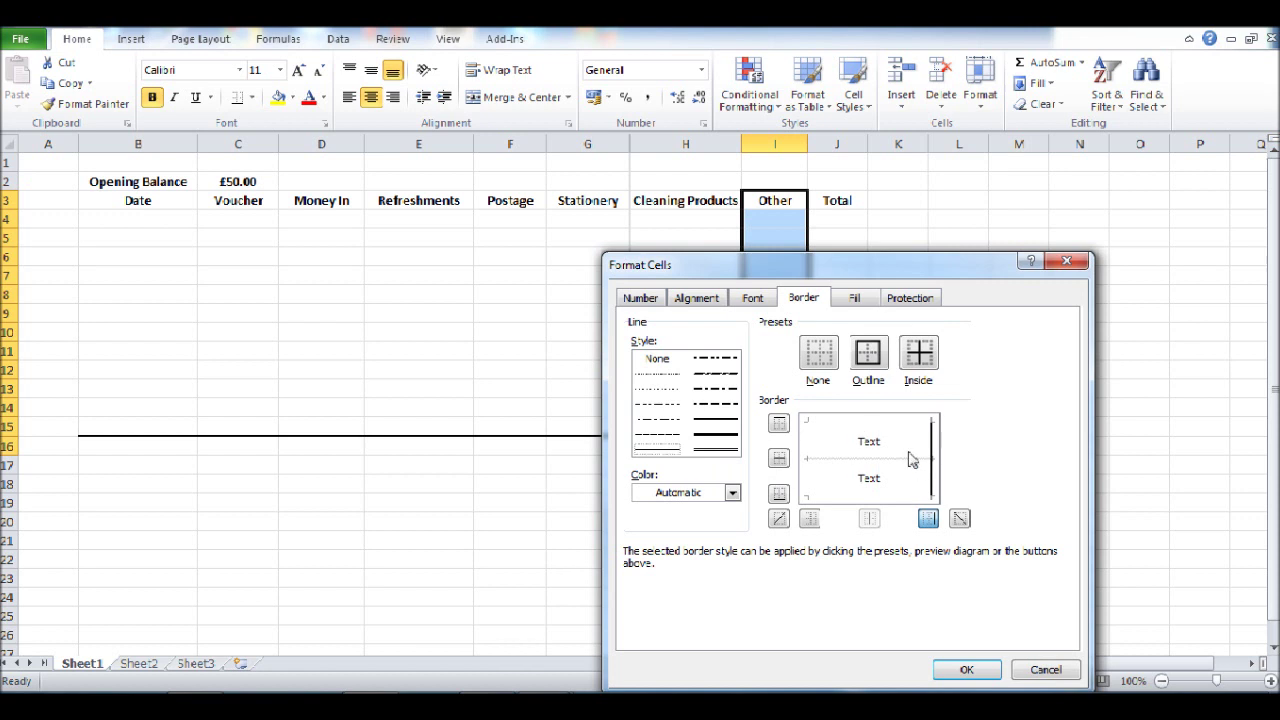
pyautogui.click(966, 669)
pyautogui.click(690, 408)
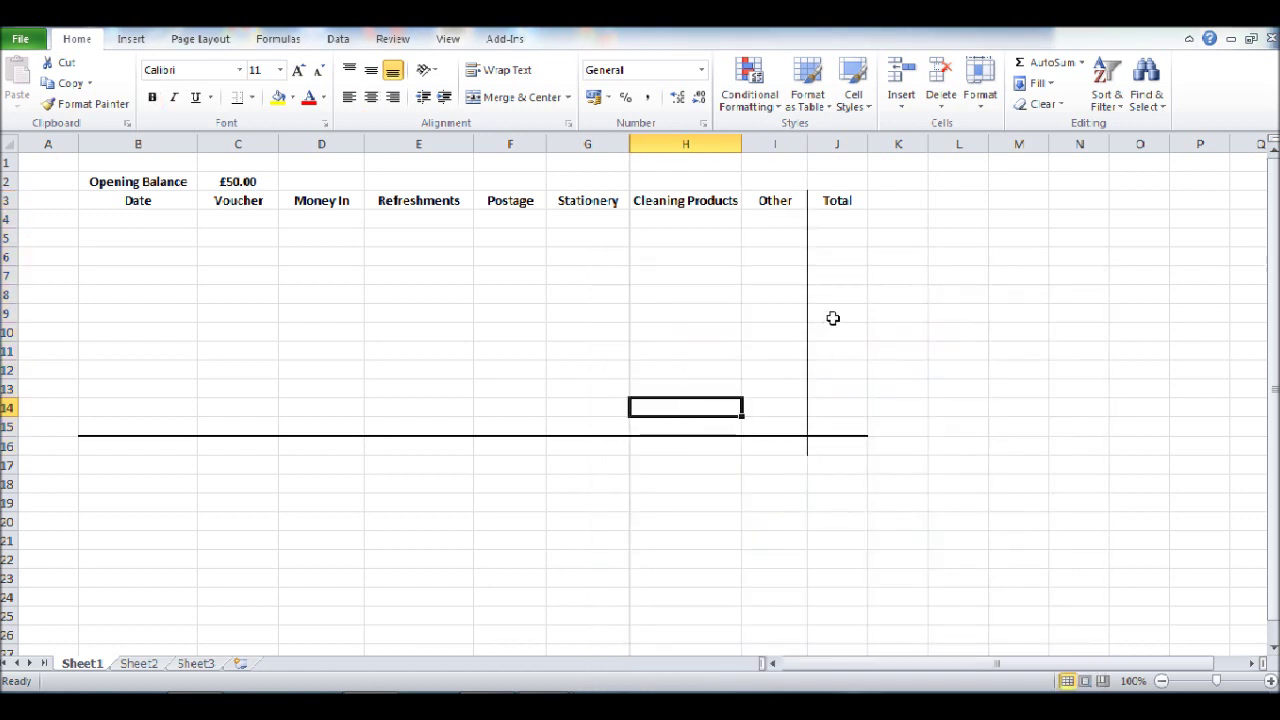